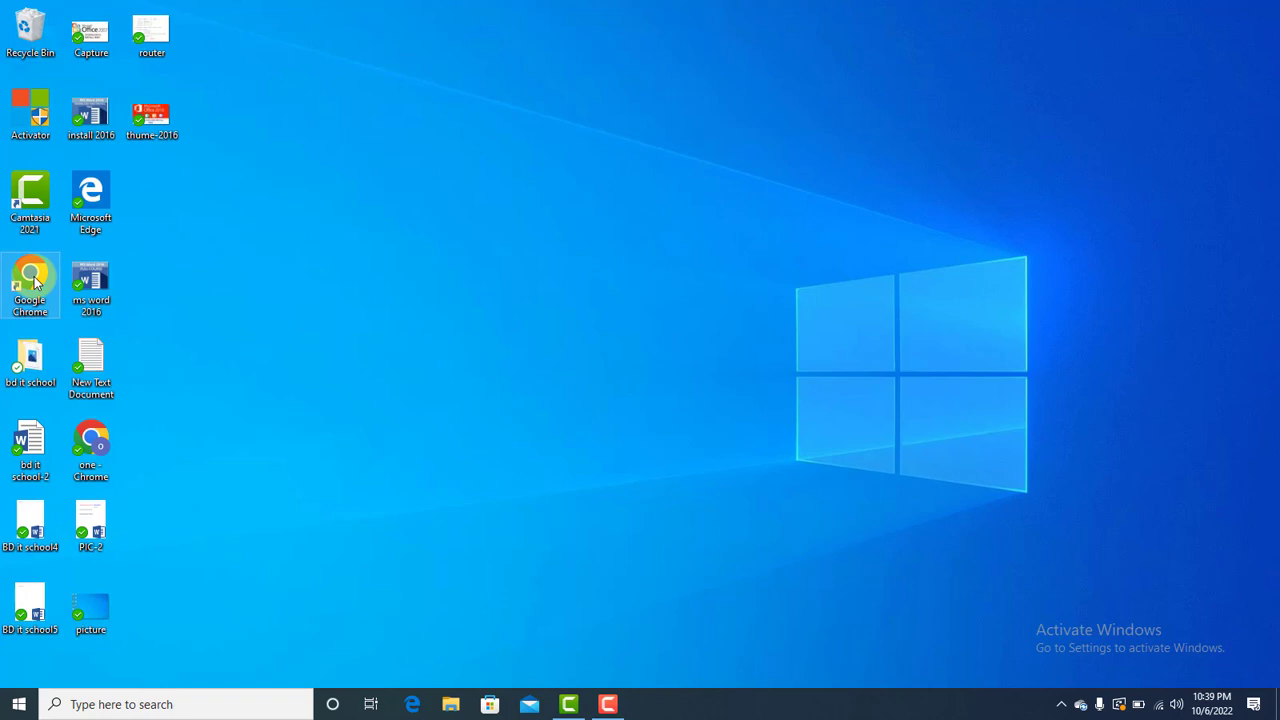
- Launch Chrome maximized with the user's profile and load getintopc.com
{"action": "double_click", "coordinate": [33, 283]}
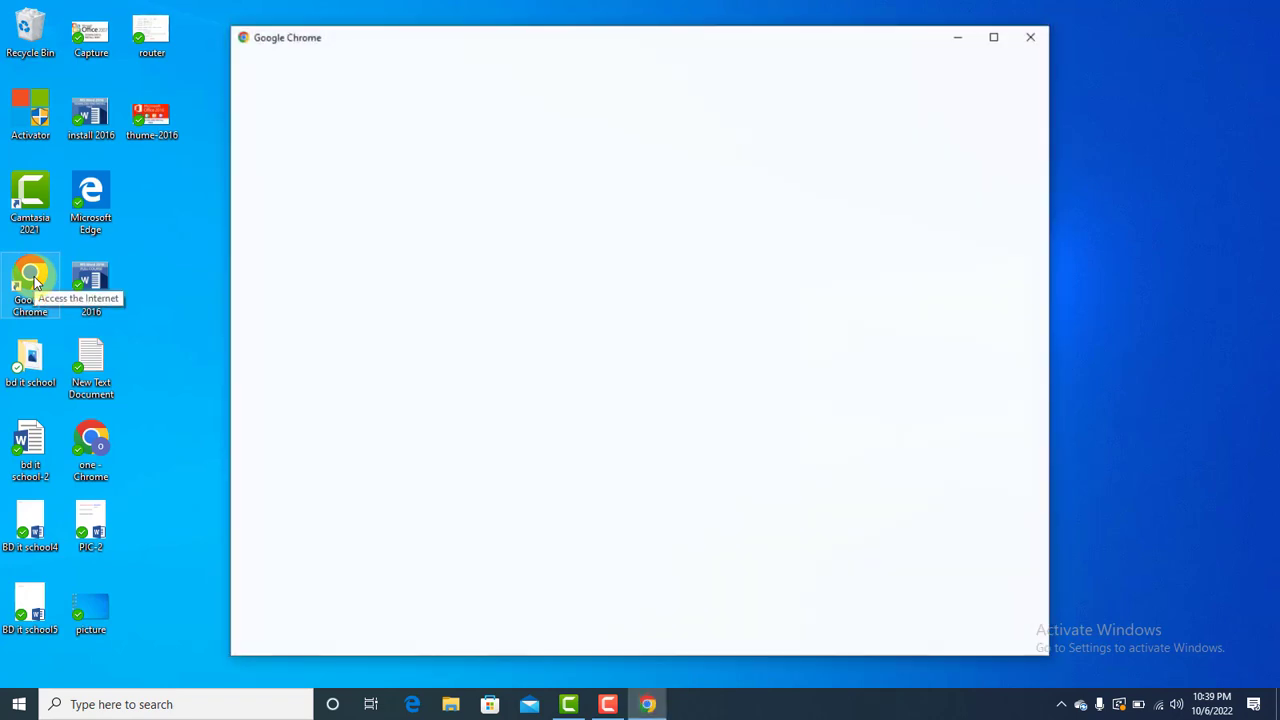
{"action": "left_click", "coordinate": [994, 37]}
{"action": "left_click", "coordinate": [576, 424]}
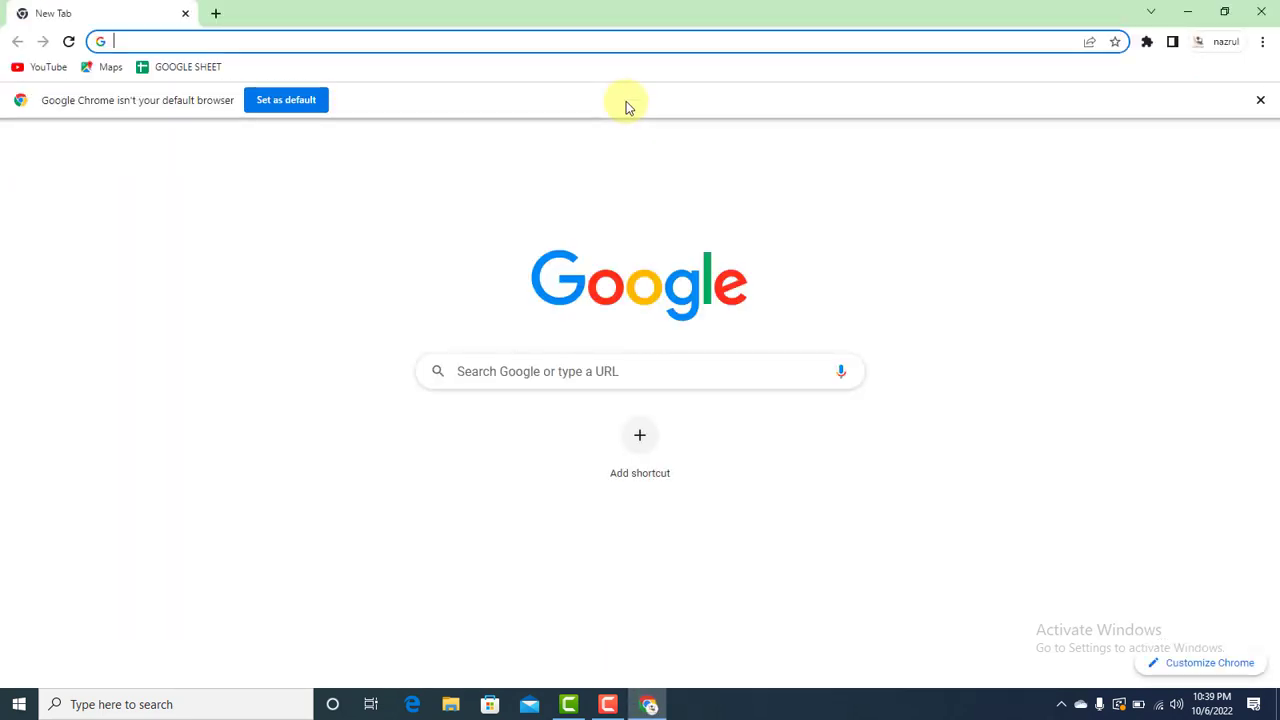
{"action": "type", "text": "getintopc.com"}
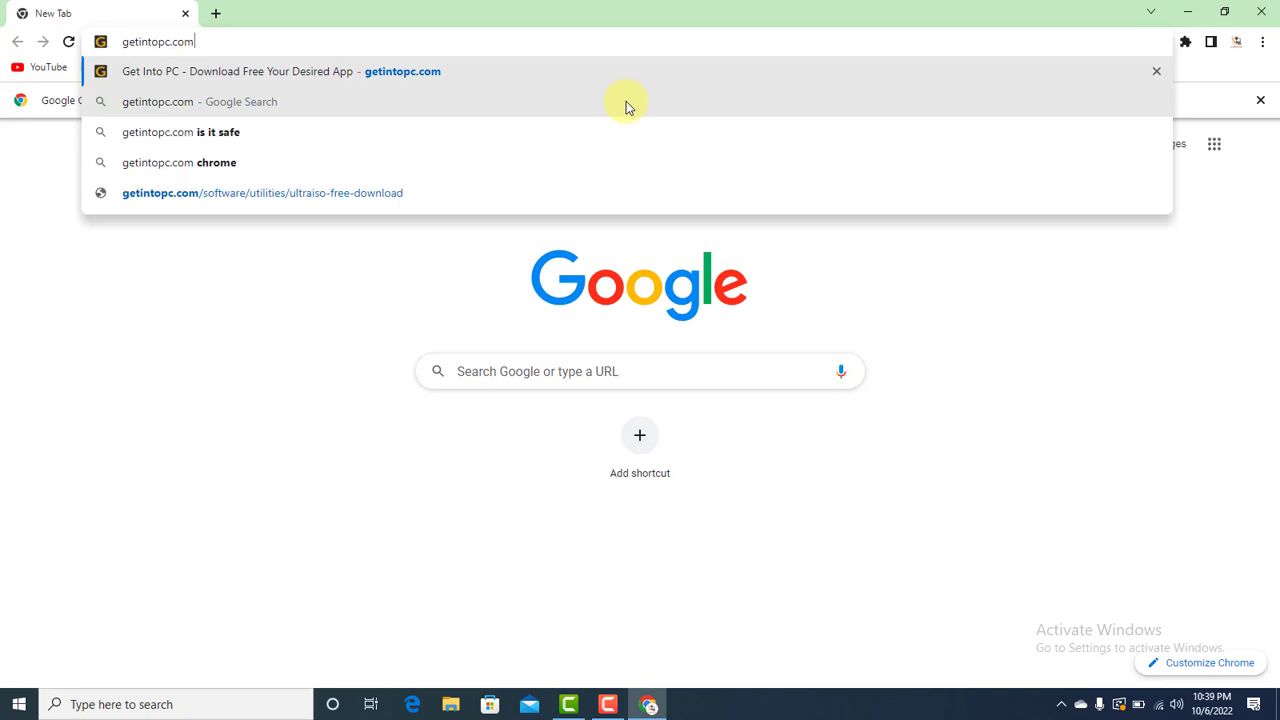
{"action": "key", "text": "Return"}
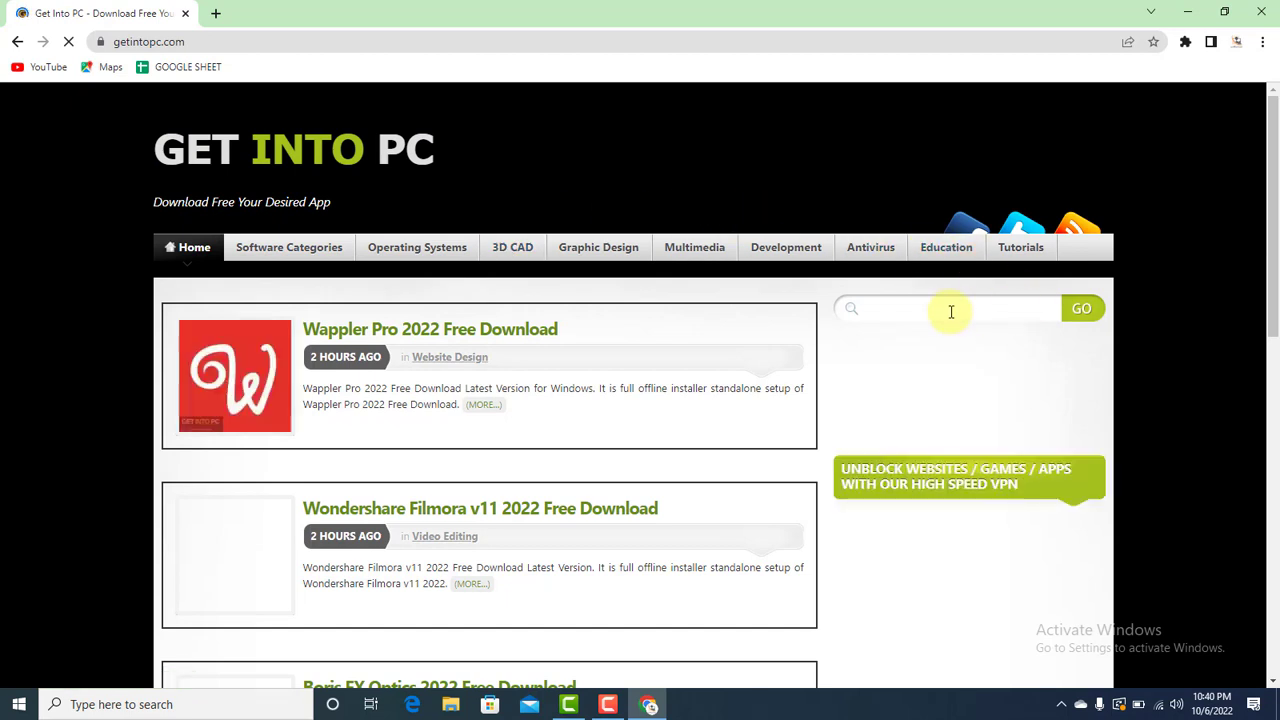
- Search the Get Into PC site for 'adobe photoshop 7' using the search suggestion
{"action": "left_click", "coordinate": [951, 311]}
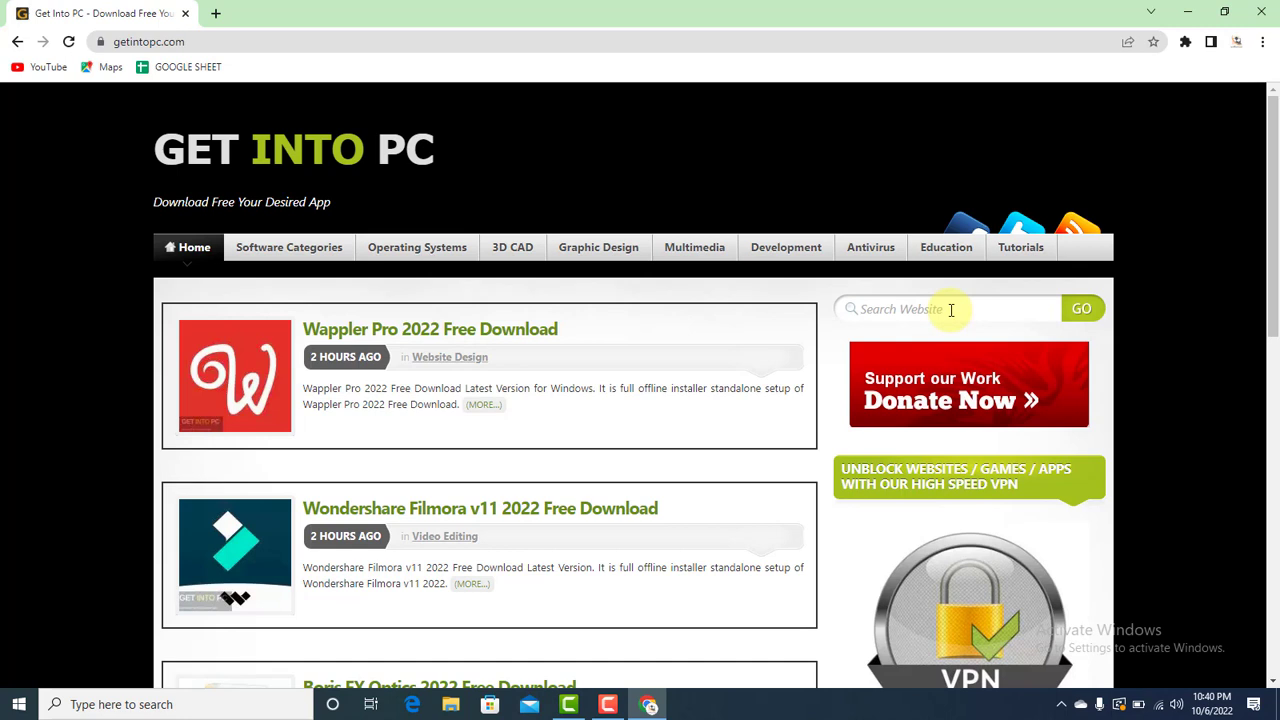
{"action": "left_click", "coordinate": [908, 311]}
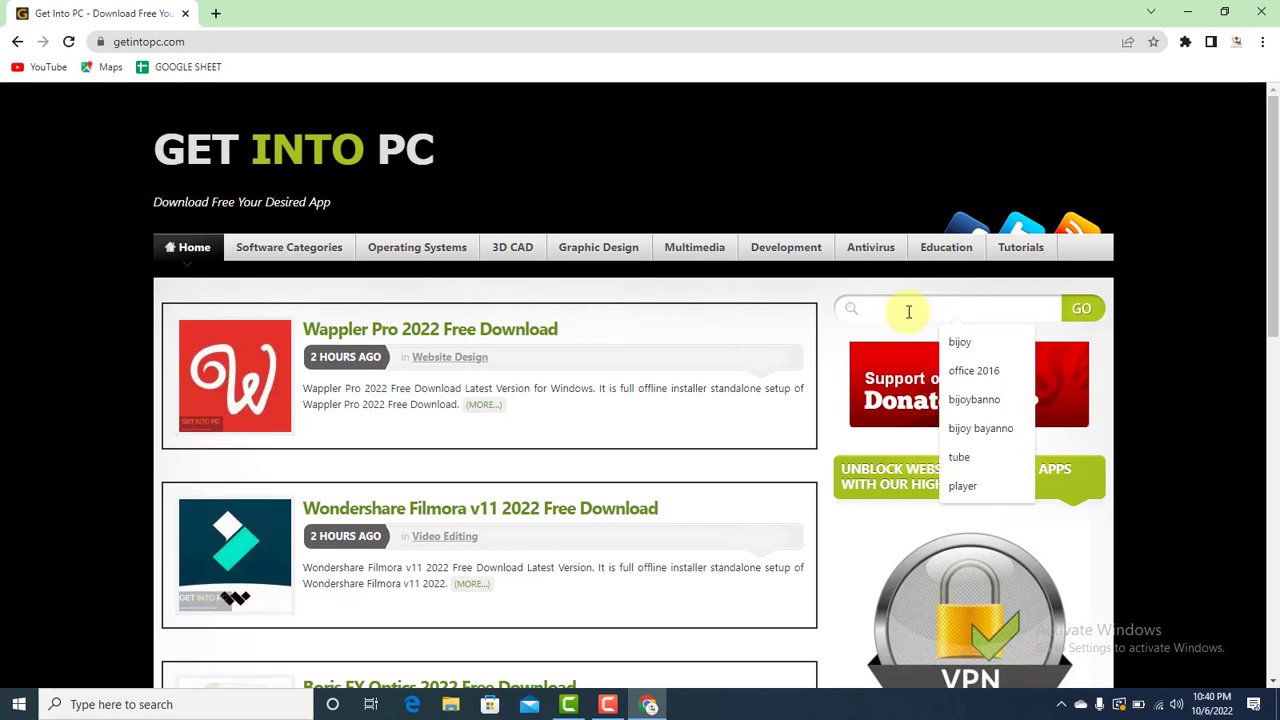
{"action": "type", "text": "adobe photoshop 7"}
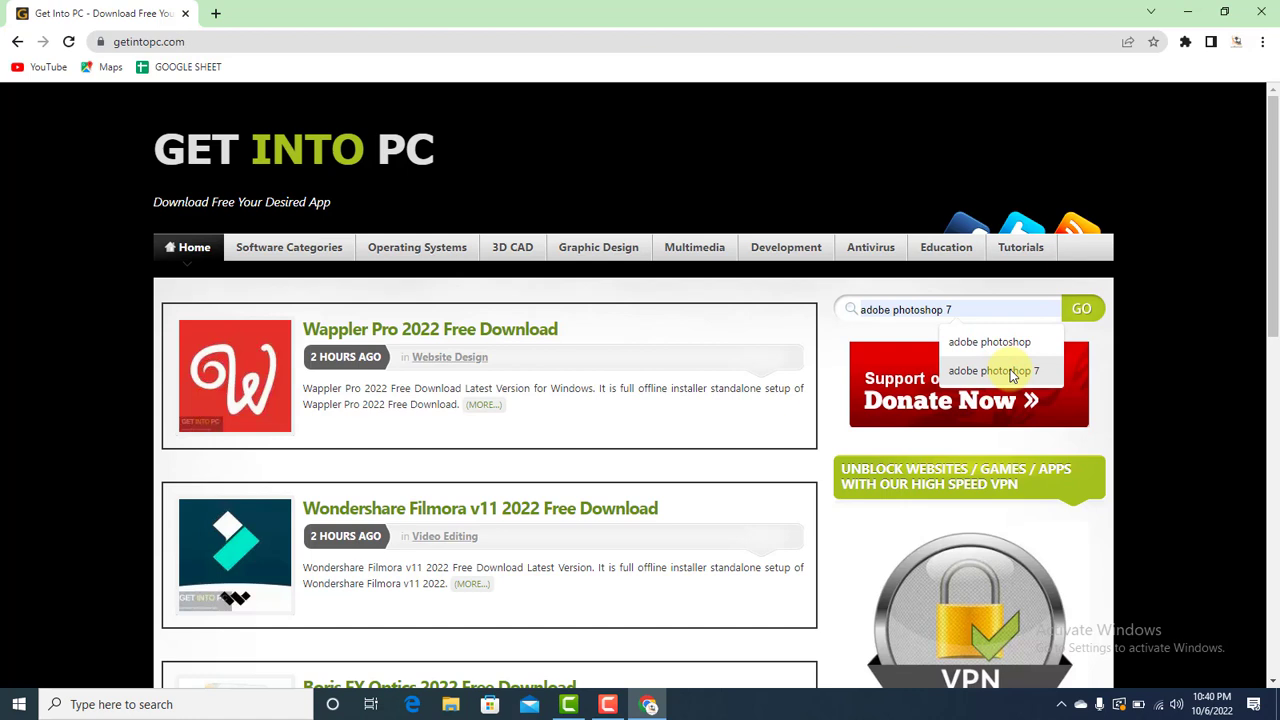
{"action": "left_click", "coordinate": [1012, 372]}
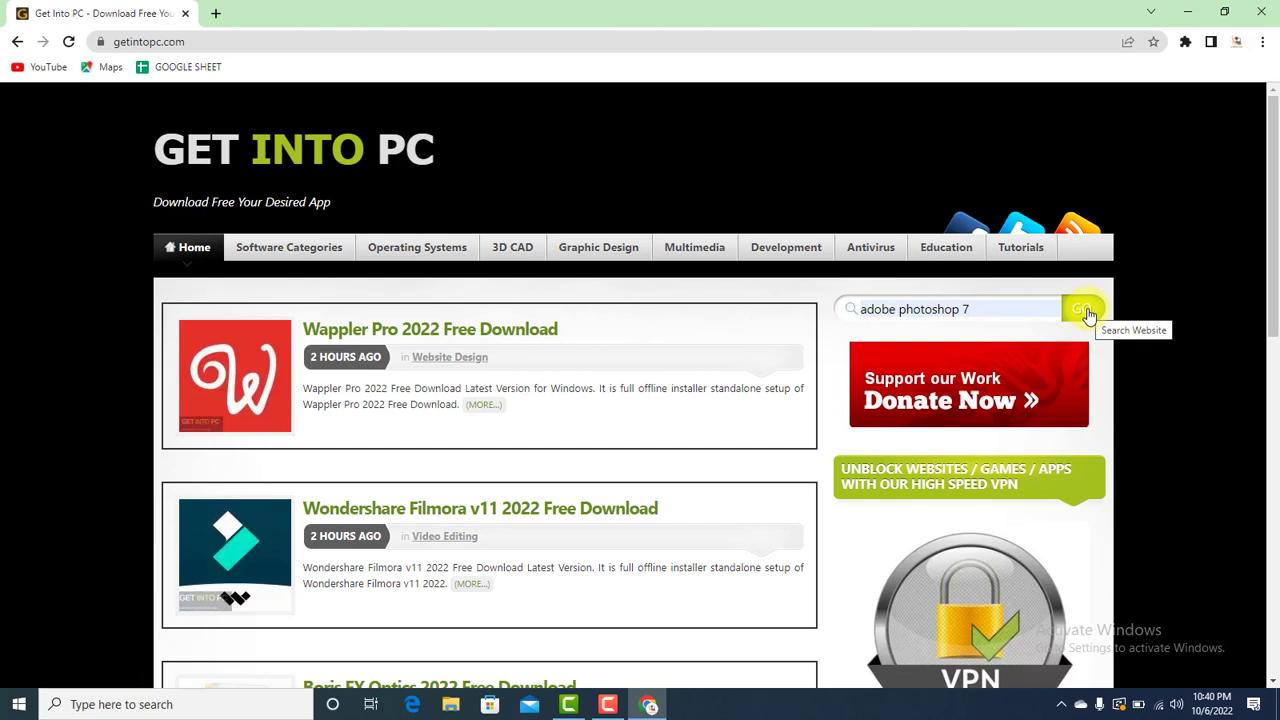
{"action": "left_click", "coordinate": [1084, 311]}
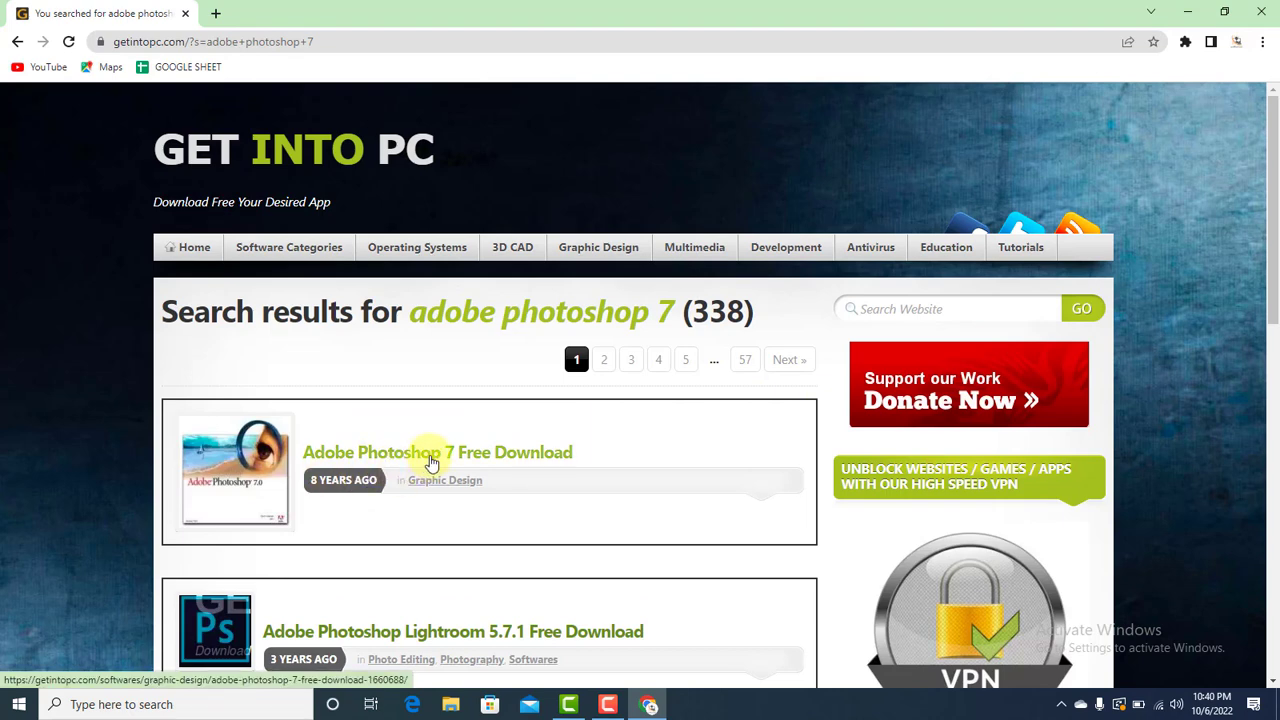
- Open the Adobe Photoshop 7 Free Download article and start the 155 MB .rar download
{"action": "left_click", "coordinate": [432, 455]}
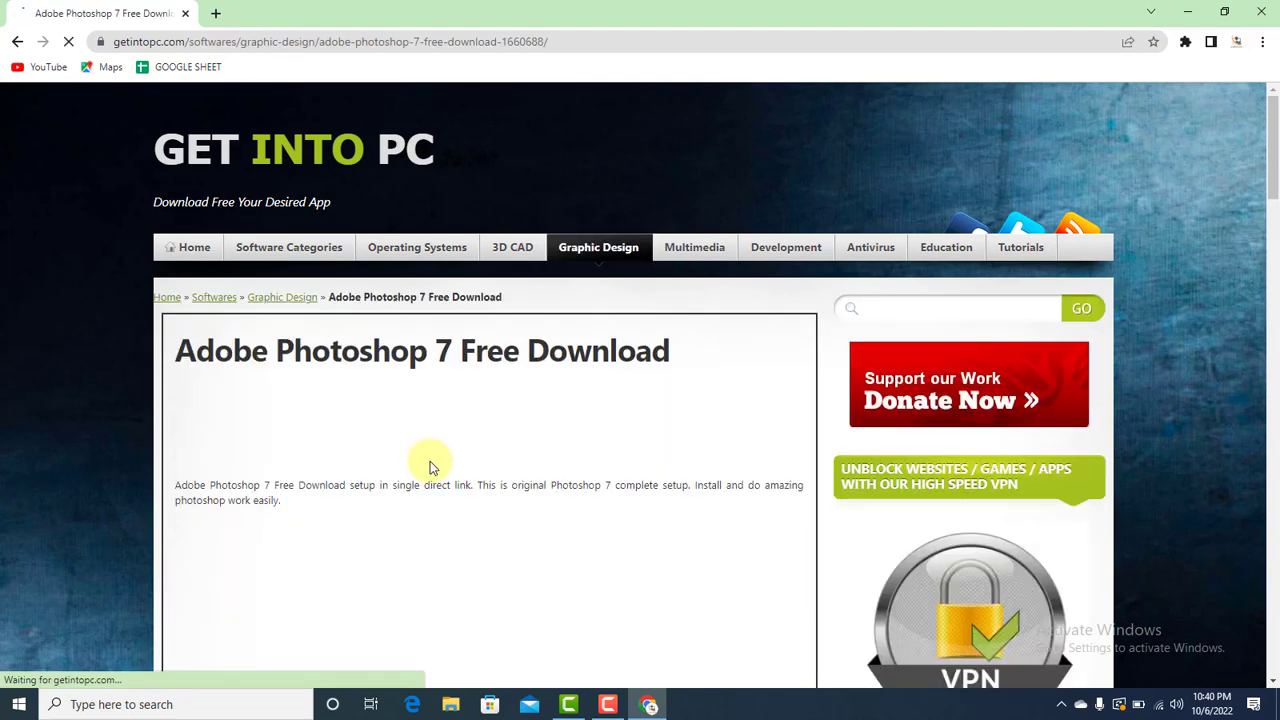
{"action": "scroll", "coordinate": [1275, 220], "scroll_direction": "down", "scroll_amount": 1}
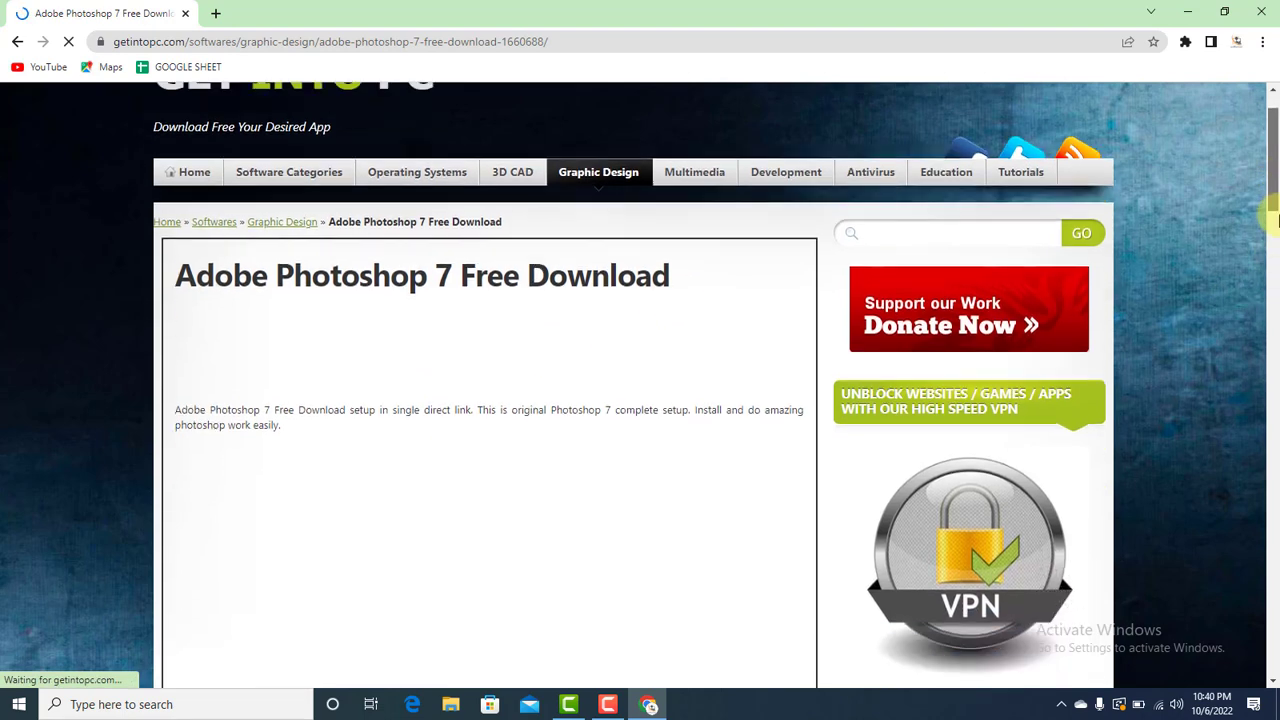
{"action": "left_click_drag", "start_coordinate": [1275, 220], "coordinate": [1271, 616]}
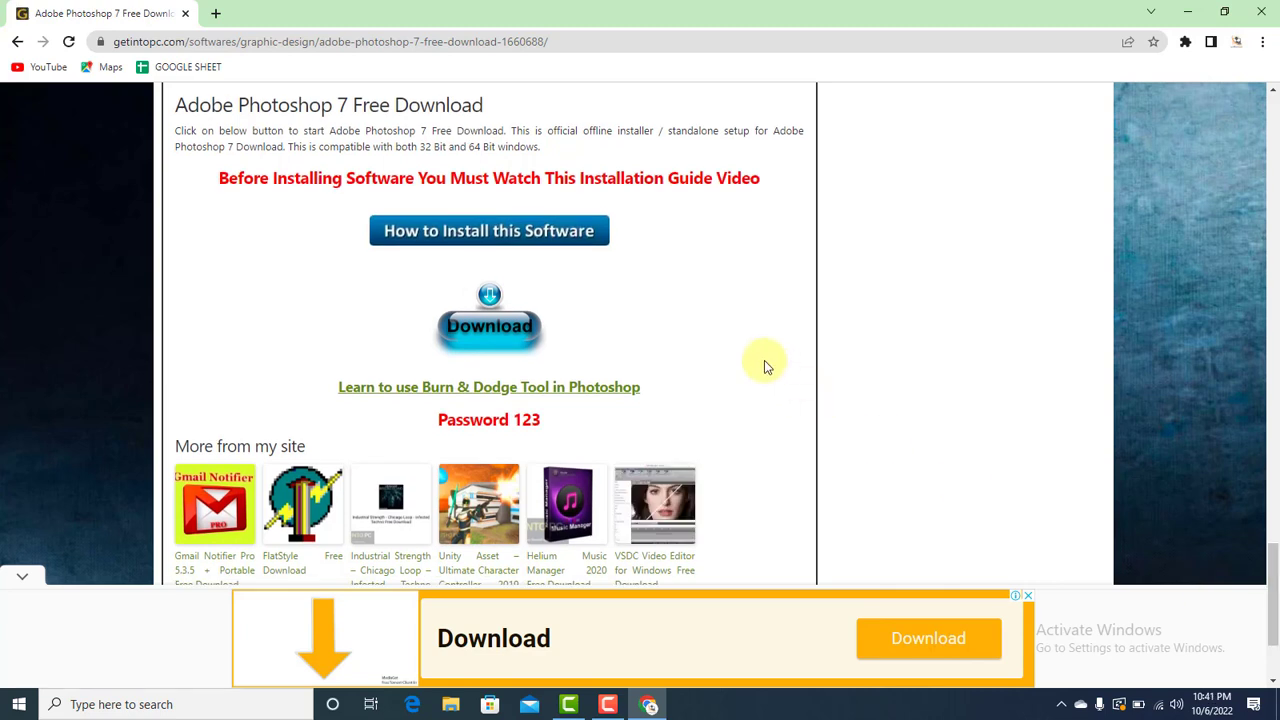
{"action": "left_click", "coordinate": [513, 335]}
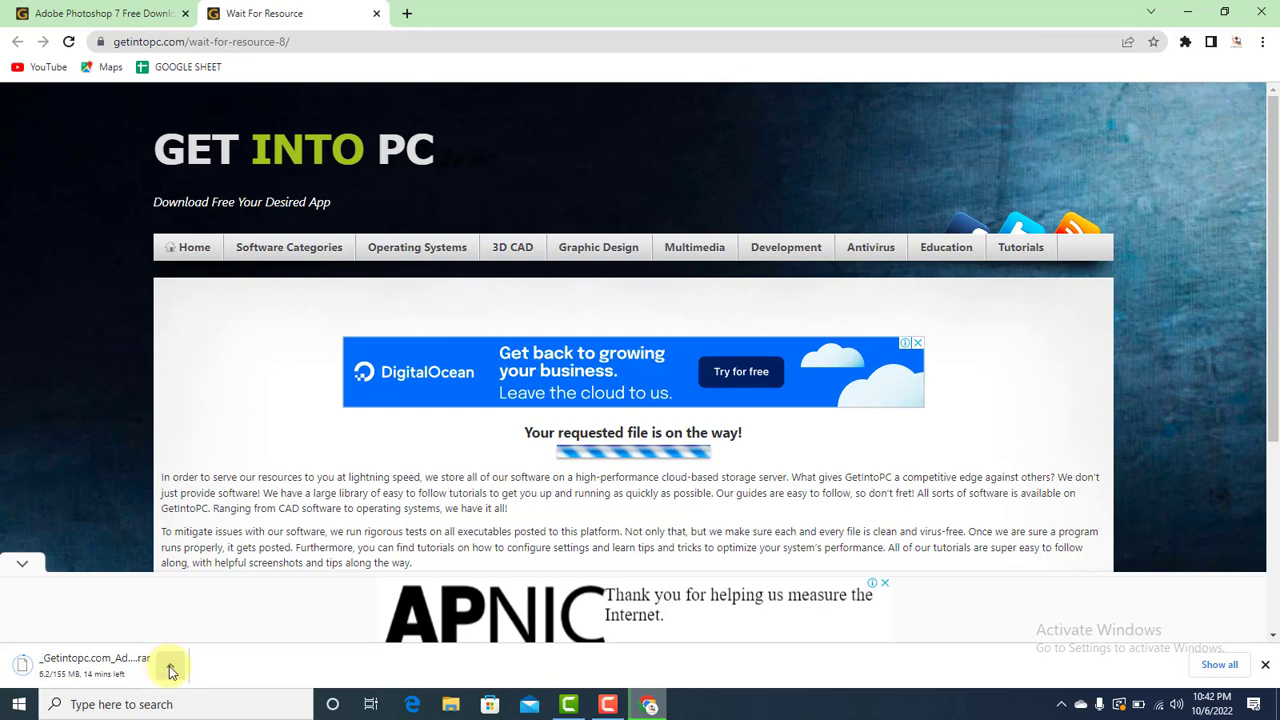
- Show the Photoshop 7 .rar in the Downloads folder and extract it there with 7-Zip
{"action": "left_click", "coordinate": [170, 671]}
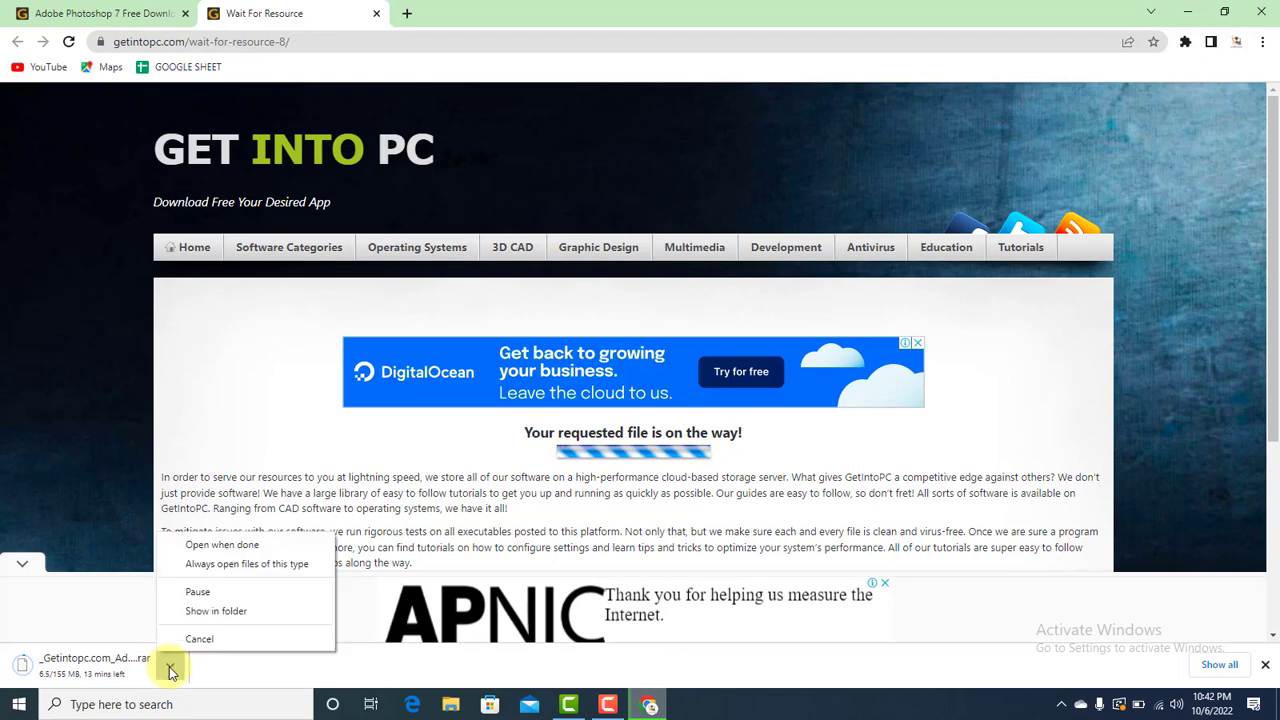
{"action": "left_click", "coordinate": [208, 611]}
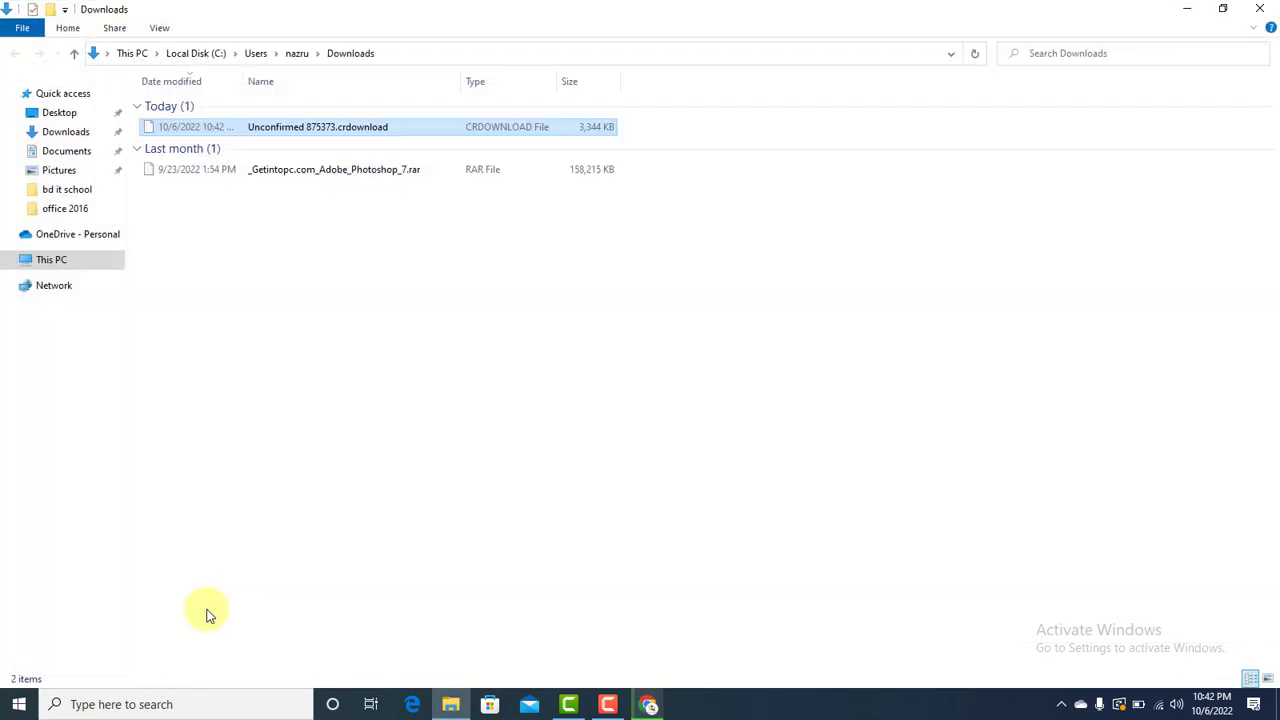
{"action": "left_click", "coordinate": [201, 174]}
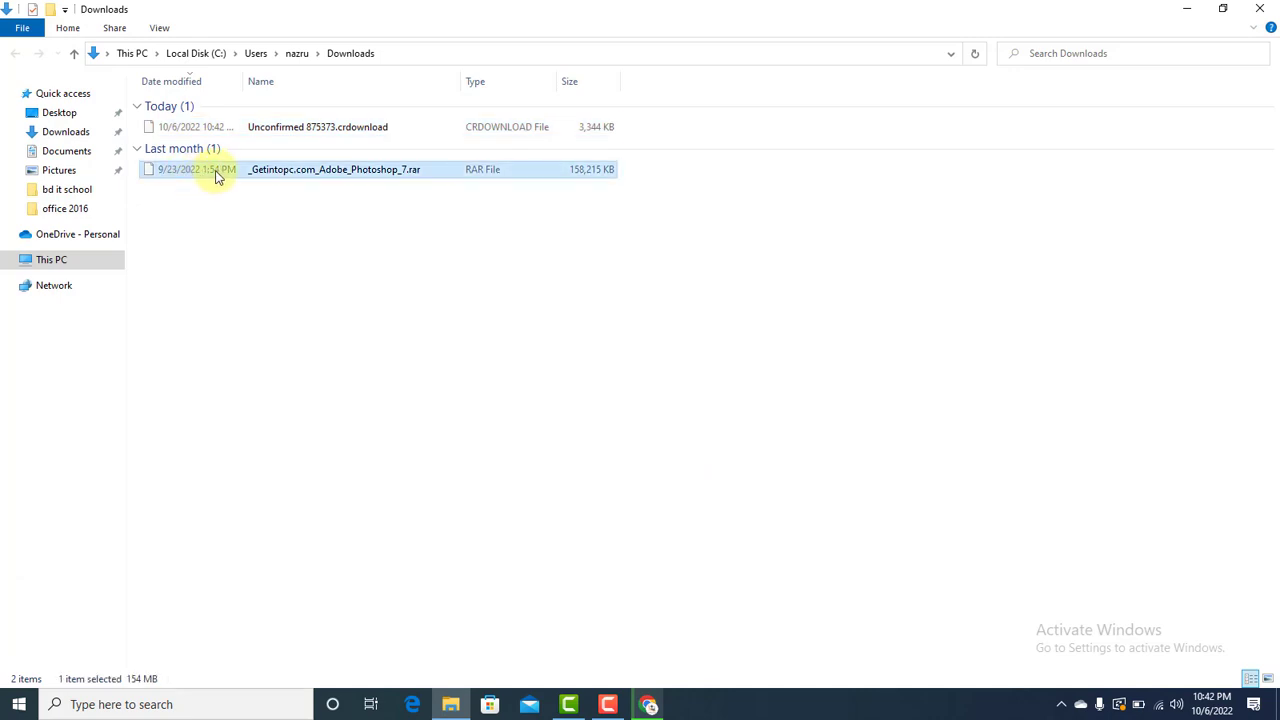
{"action": "right_click", "coordinate": [372, 176]}
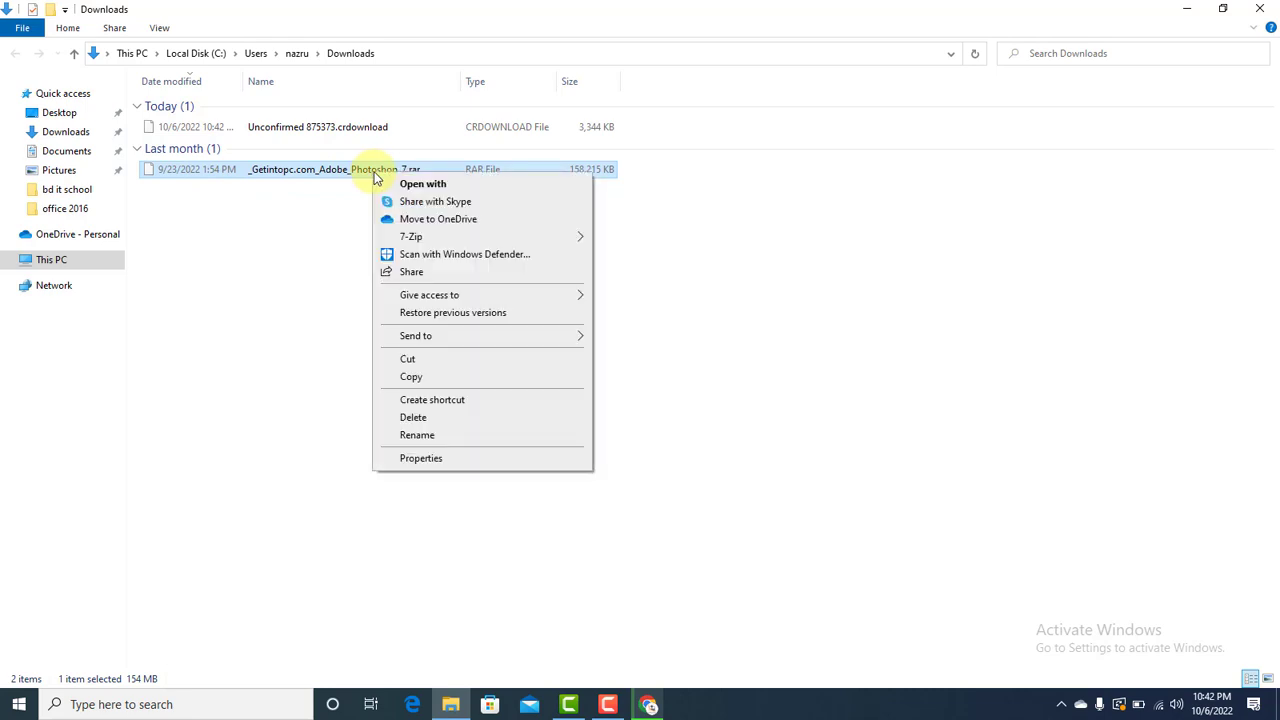
{"action": "mouse_move", "coordinate": [420, 237]}
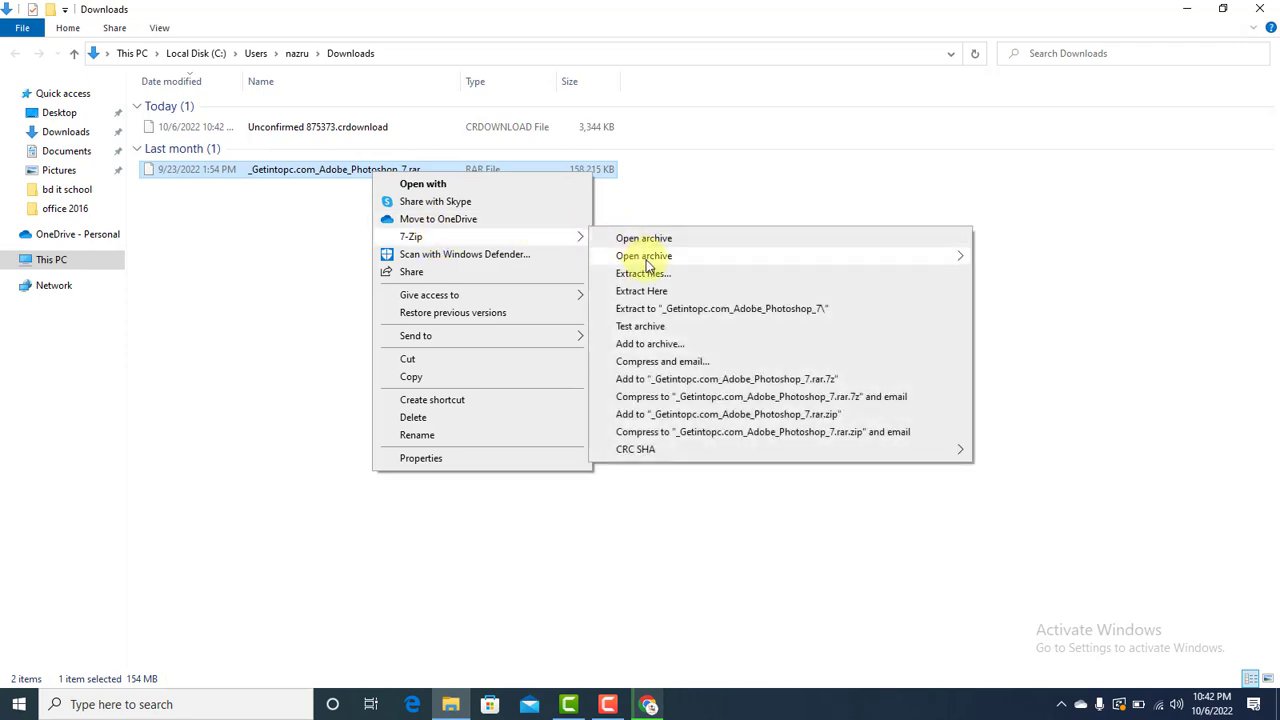
{"action": "left_click", "coordinate": [668, 293]}
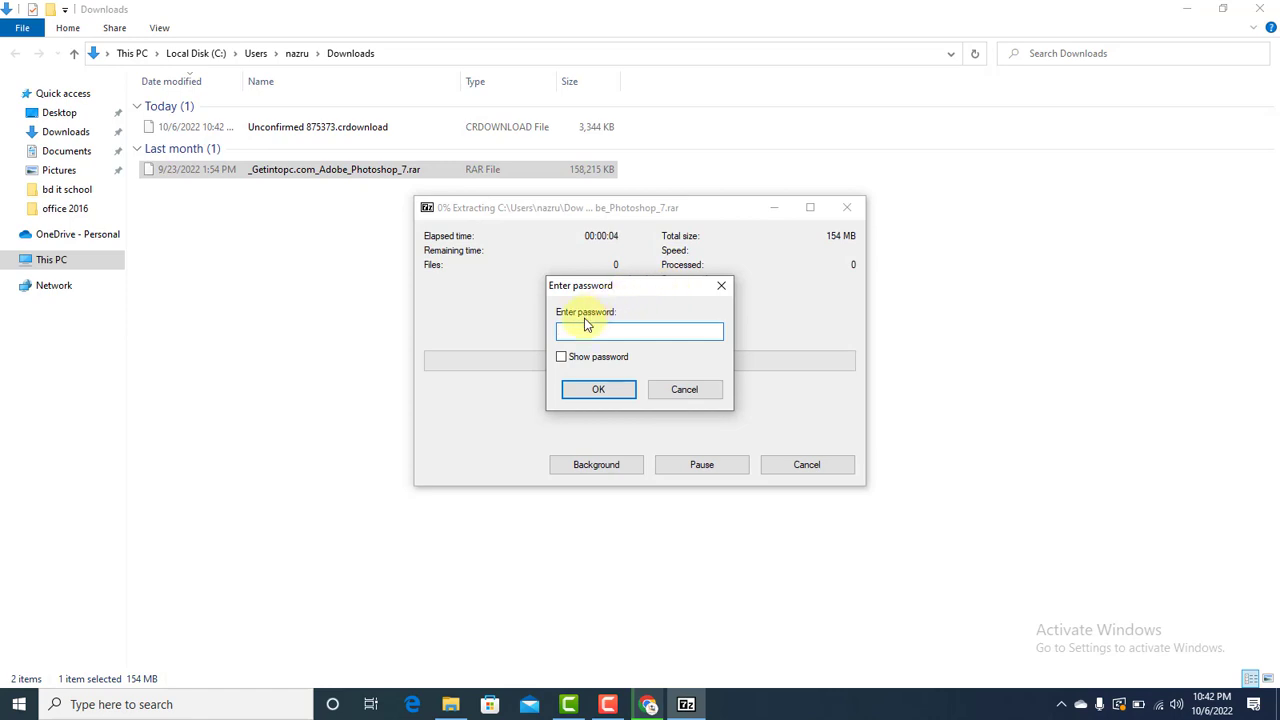
- Enter the archive password with Show password ticked, then select the extracted Adobe_Photoshop_7 file
{"action": "type", "text": "123"}
{"action": "left_click", "coordinate": [592, 392]}
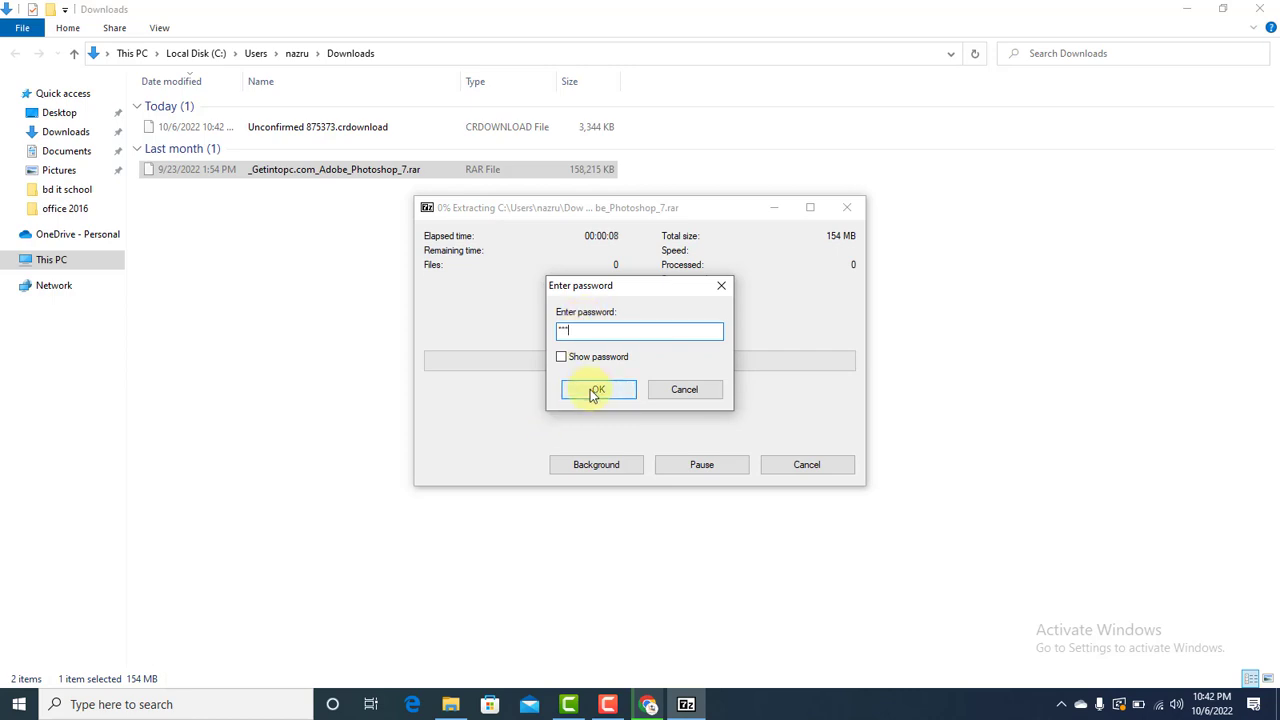
{"action": "left_click", "coordinate": [592, 357]}
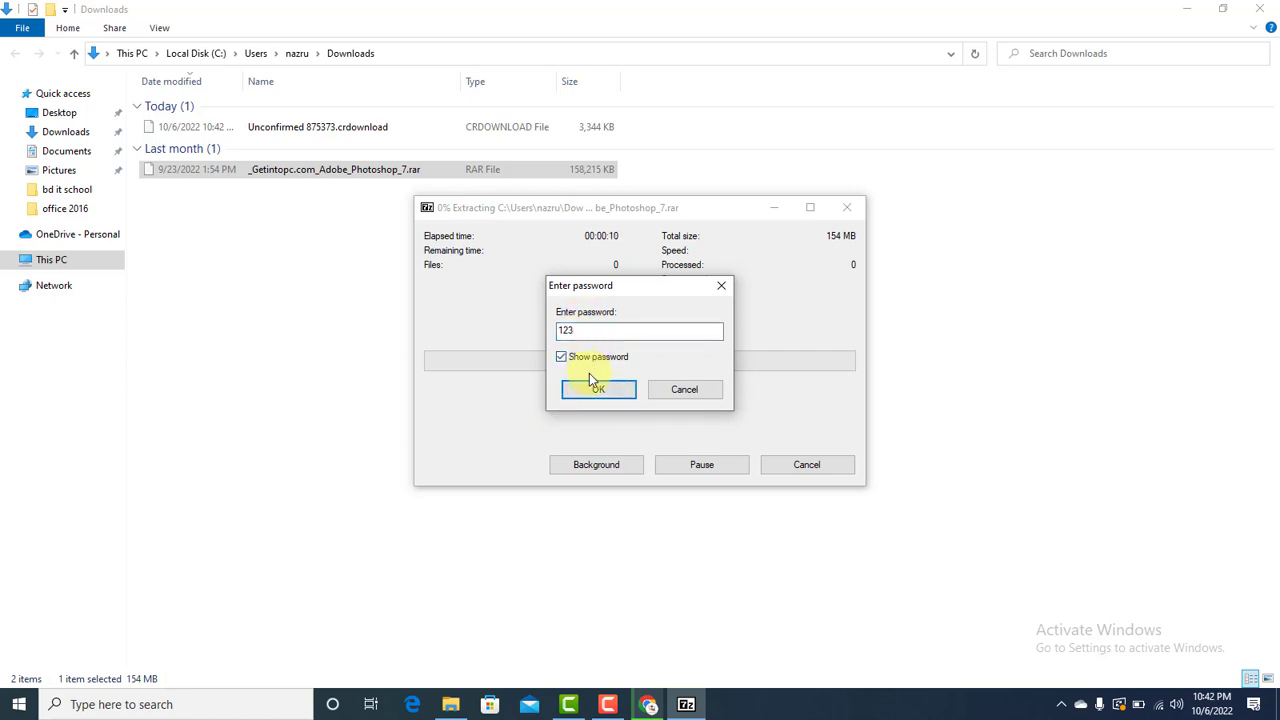
{"action": "left_click", "coordinate": [594, 390]}
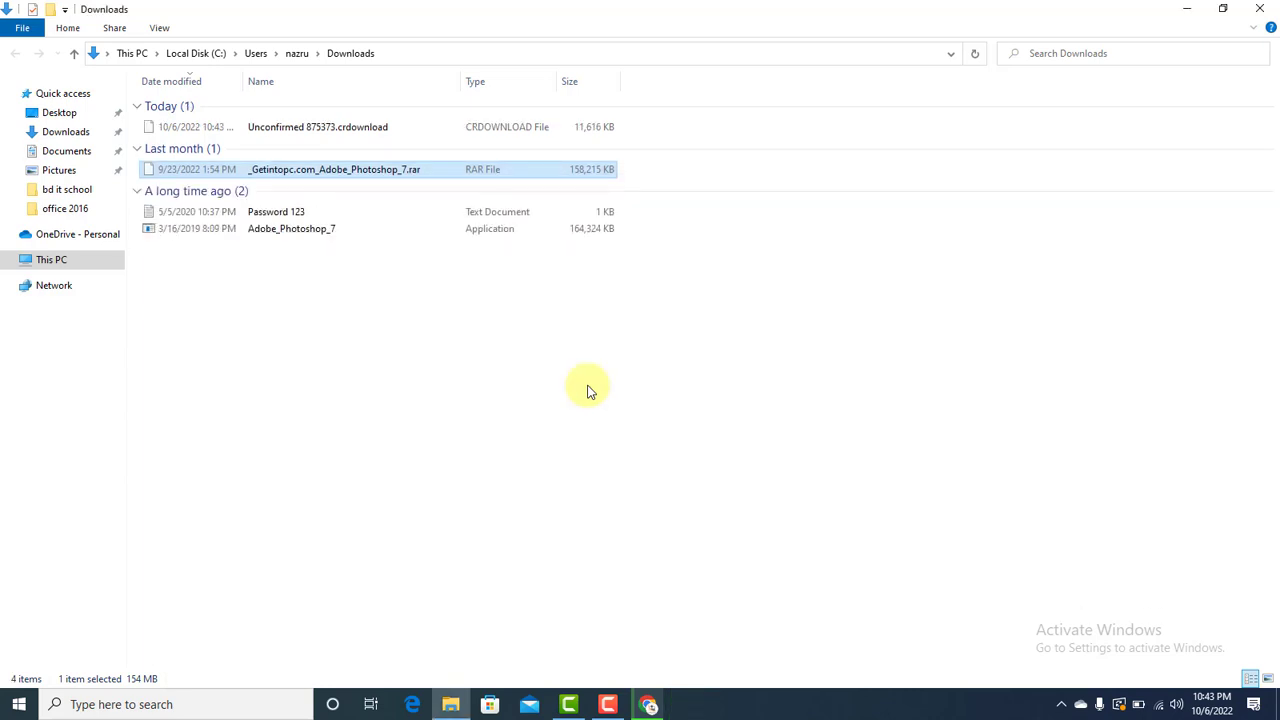
{"action": "left_click", "coordinate": [404, 232]}
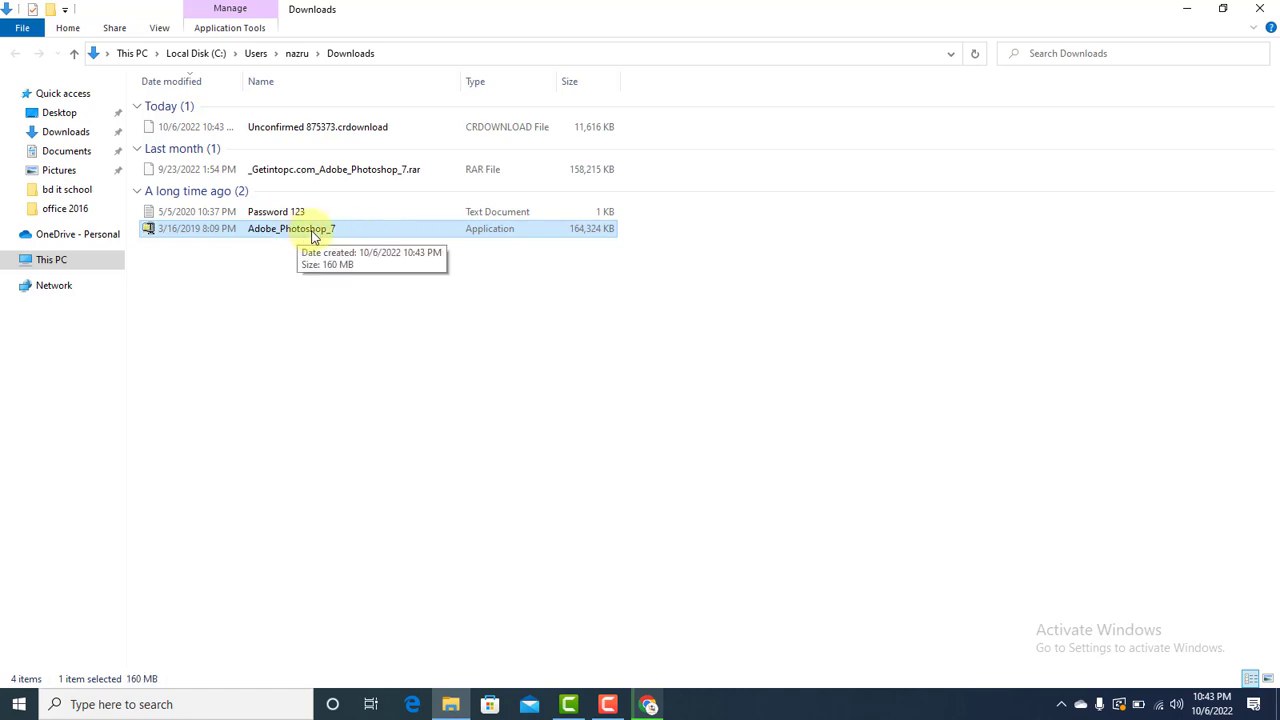
- Extract Adobe_Photoshop_7 into Downloads with 7-Zip and close the extraction report
{"action": "right_click", "coordinate": [240, 238]}
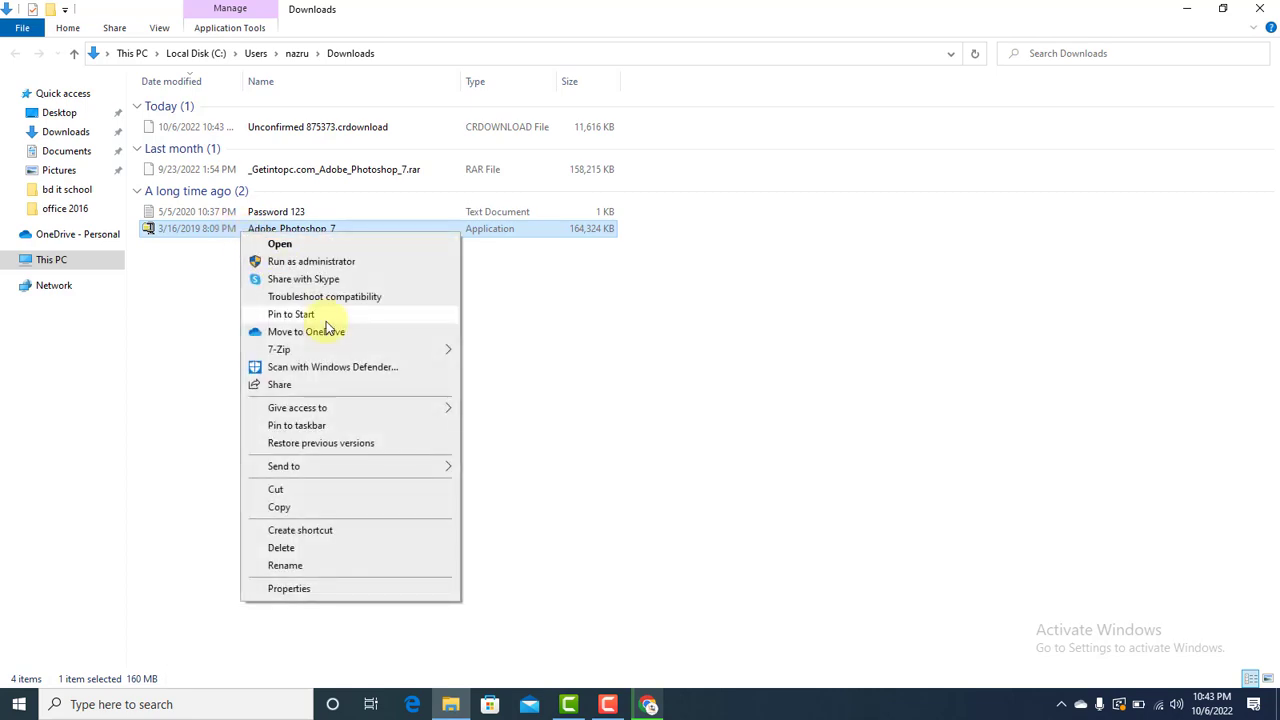
{"action": "mouse_move", "coordinate": [356, 352]}
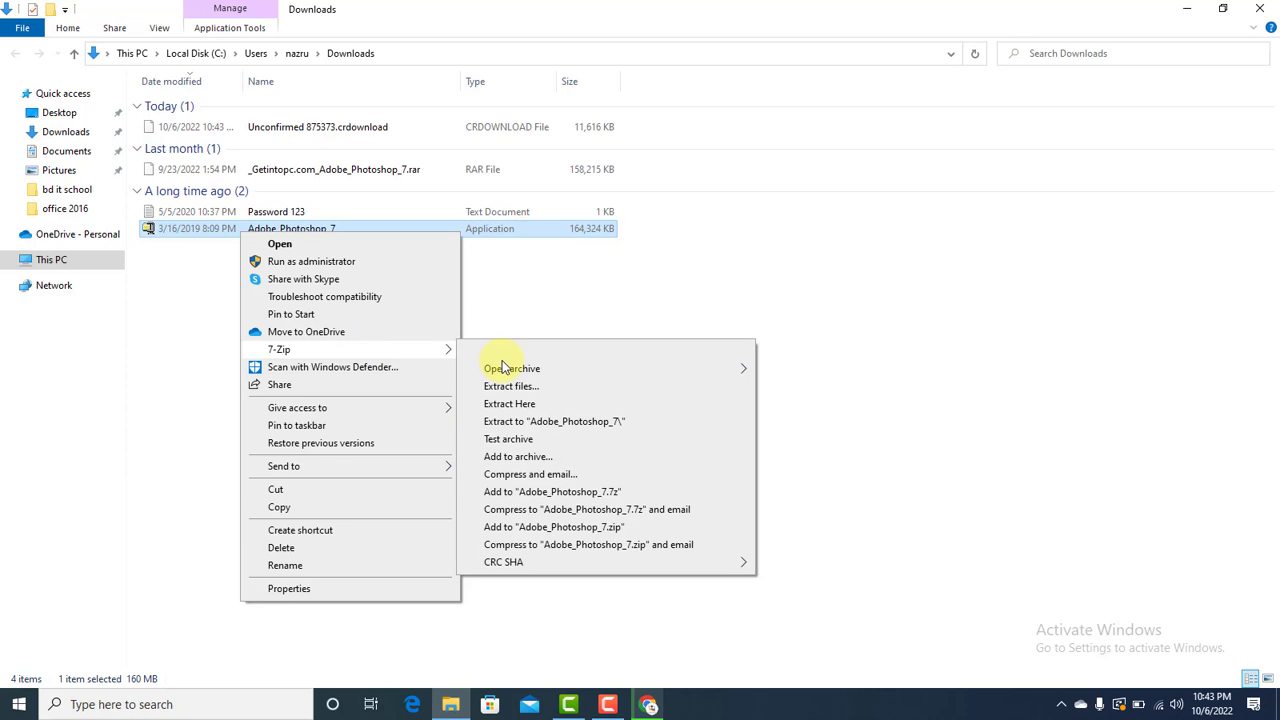
{"action": "left_click", "coordinate": [536, 405]}
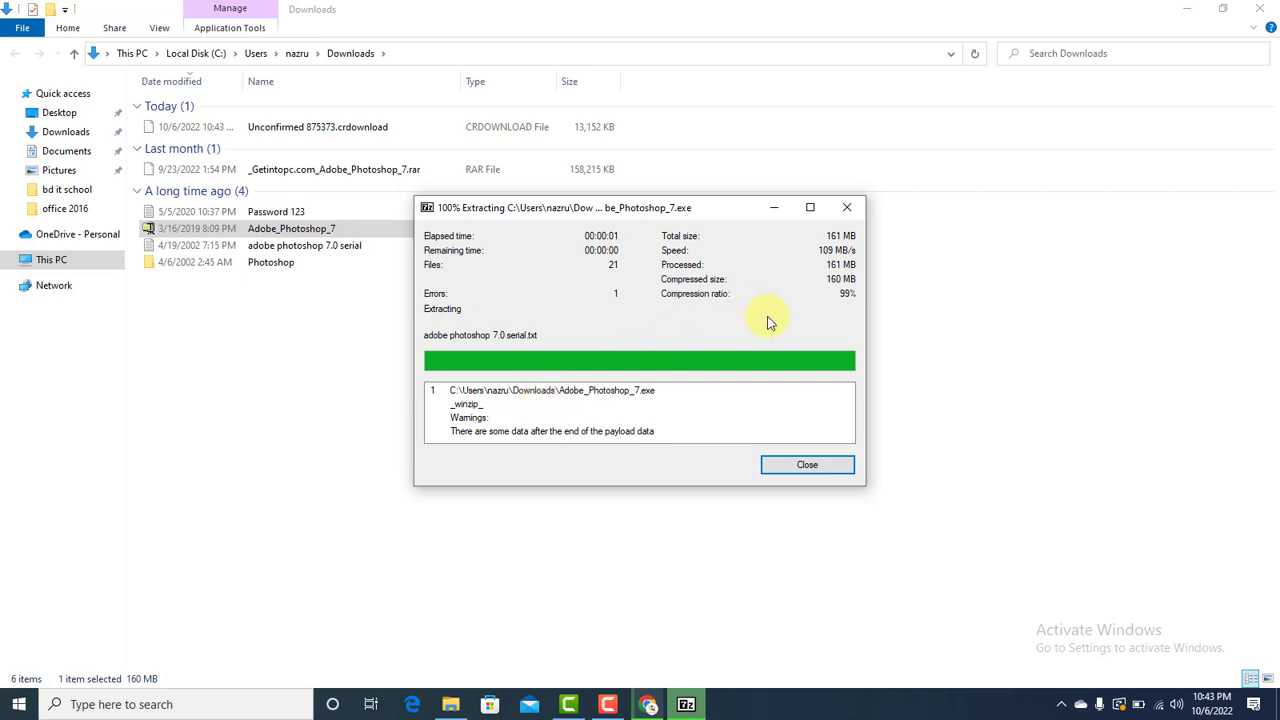
{"action": "left_click", "coordinate": [805, 466]}
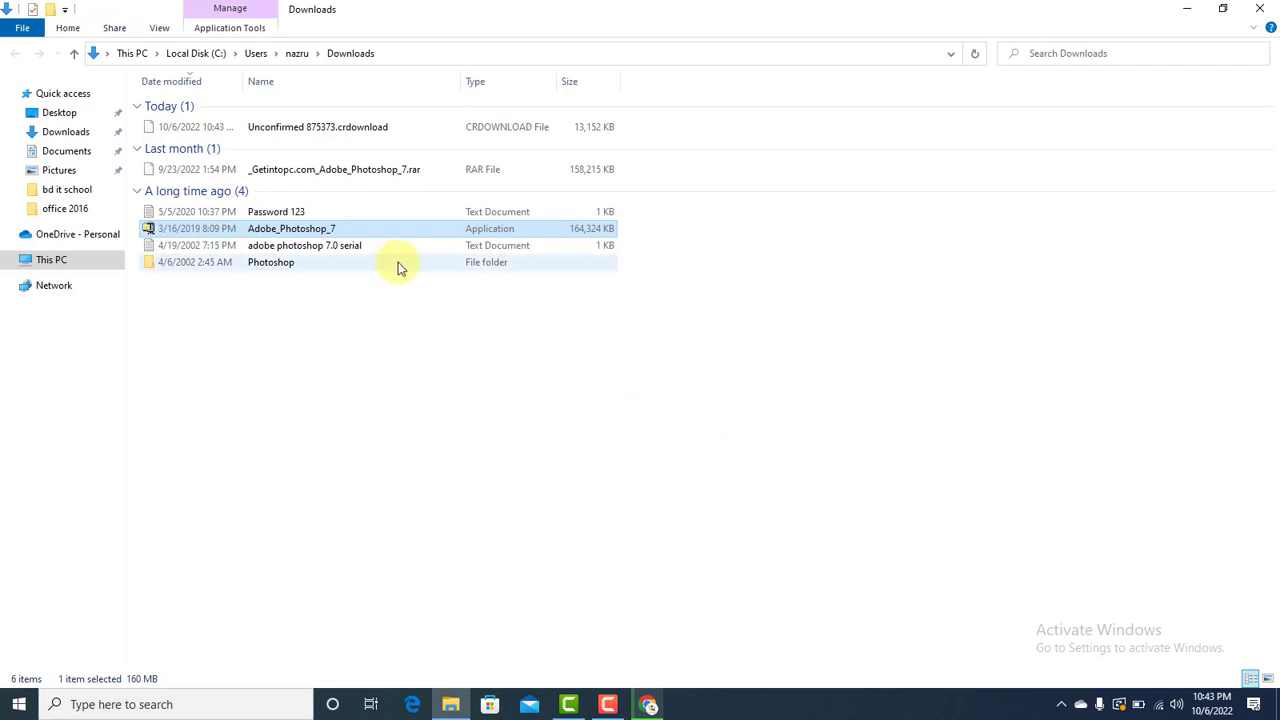
- Open the Photoshop folder and launch the Setup installer
{"action": "left_click", "coordinate": [282, 268]}
{"action": "double_click", "coordinate": [282, 268]}
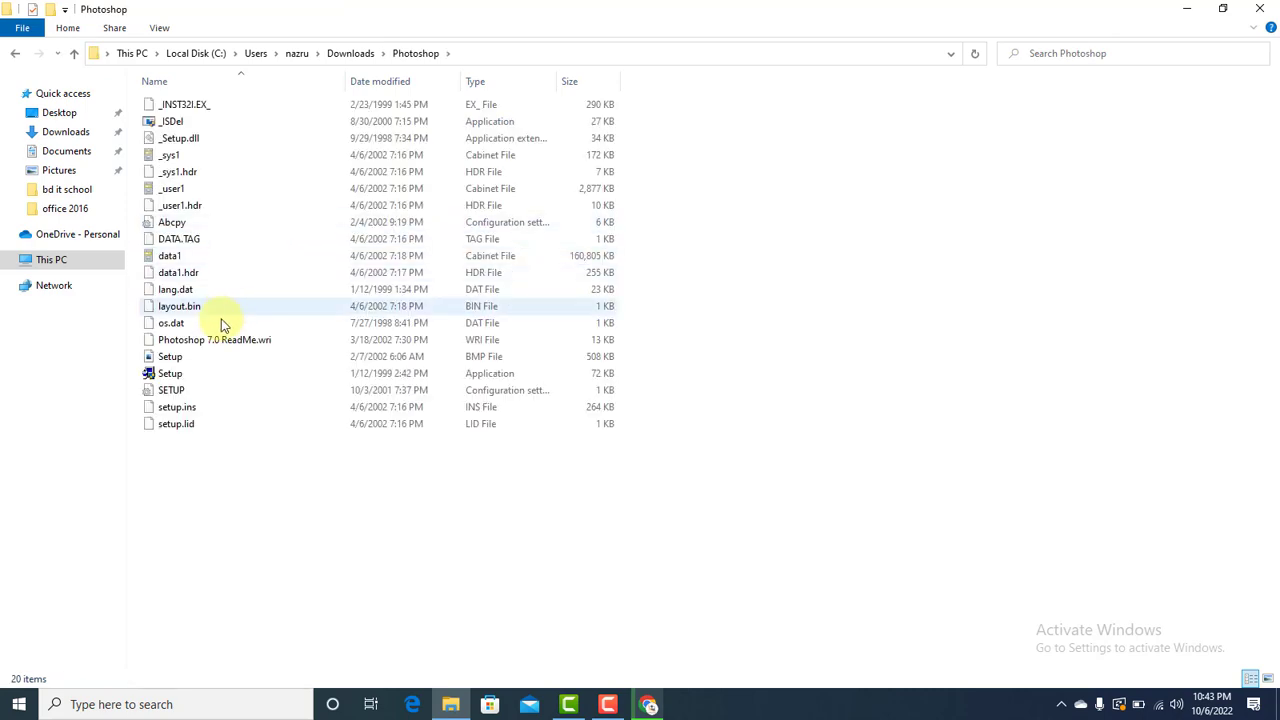
{"action": "left_click", "coordinate": [198, 374]}
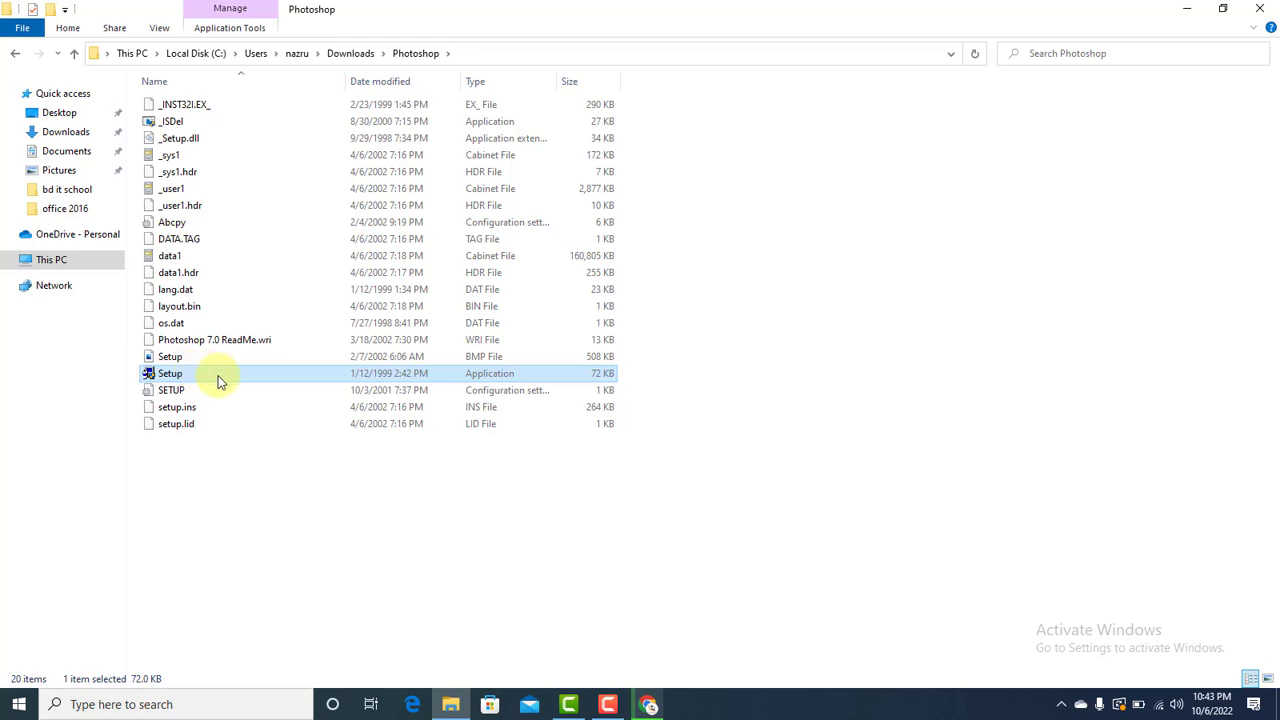
{"action": "double_click", "coordinate": [220, 380]}
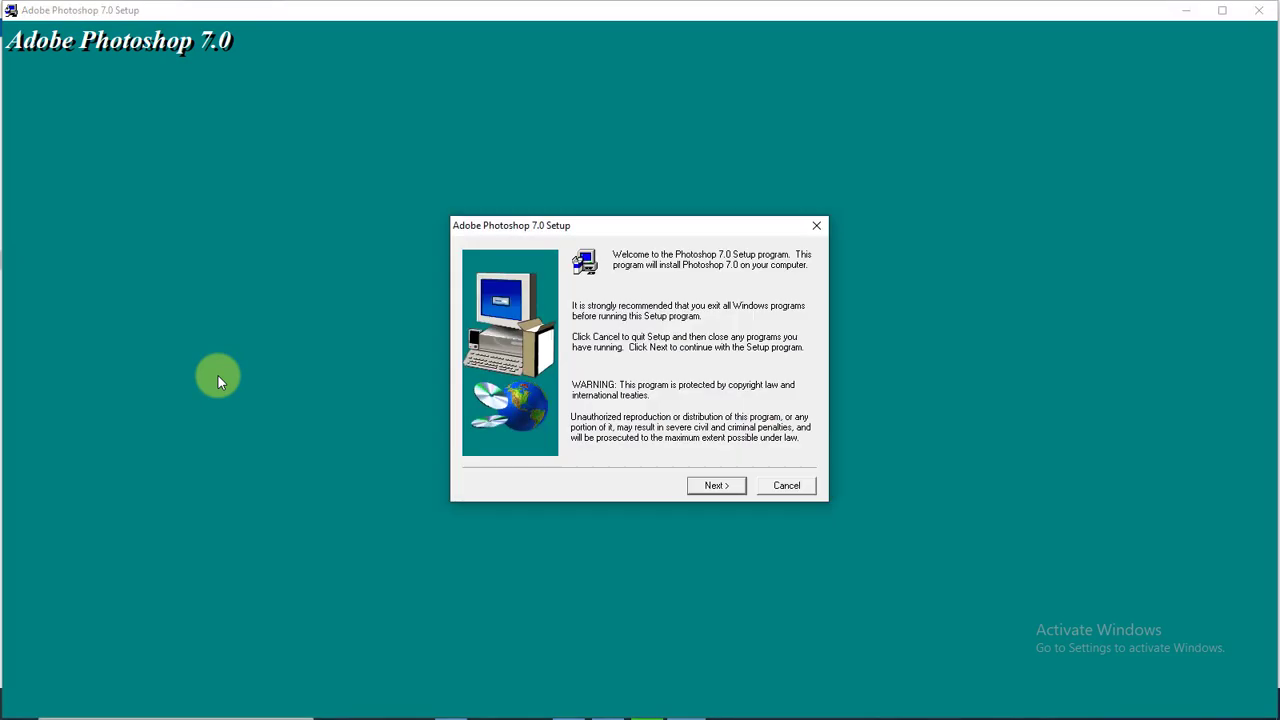
- Pass the welcome page and notice, keep US English, and accept the licence agreement
{"action": "left_click", "coordinate": [718, 486]}
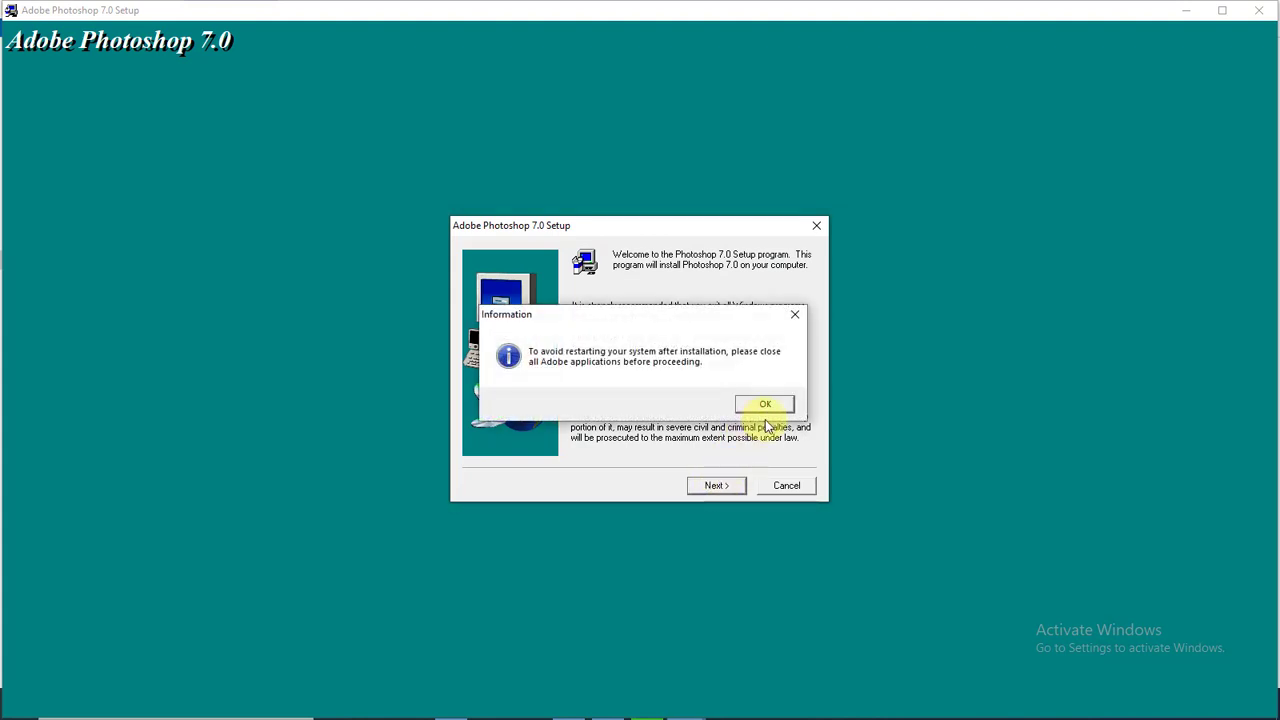
{"action": "left_click", "coordinate": [764, 407]}
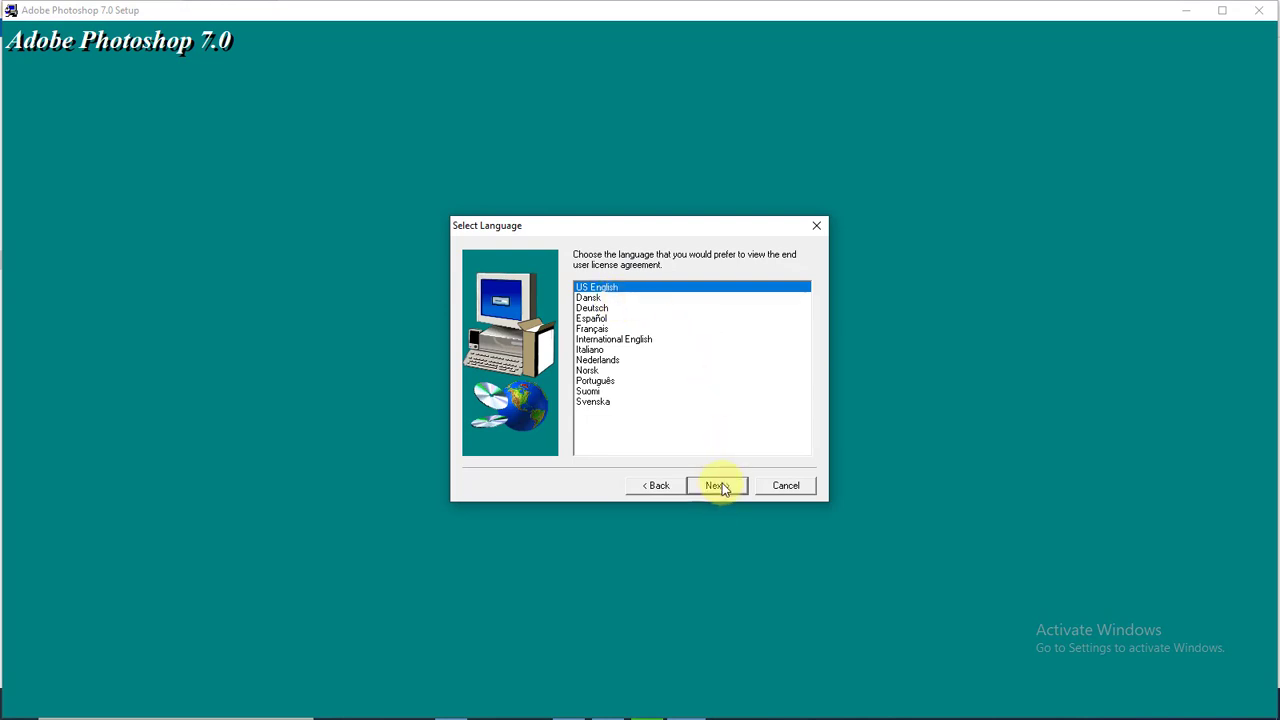
{"action": "left_click", "coordinate": [717, 485]}
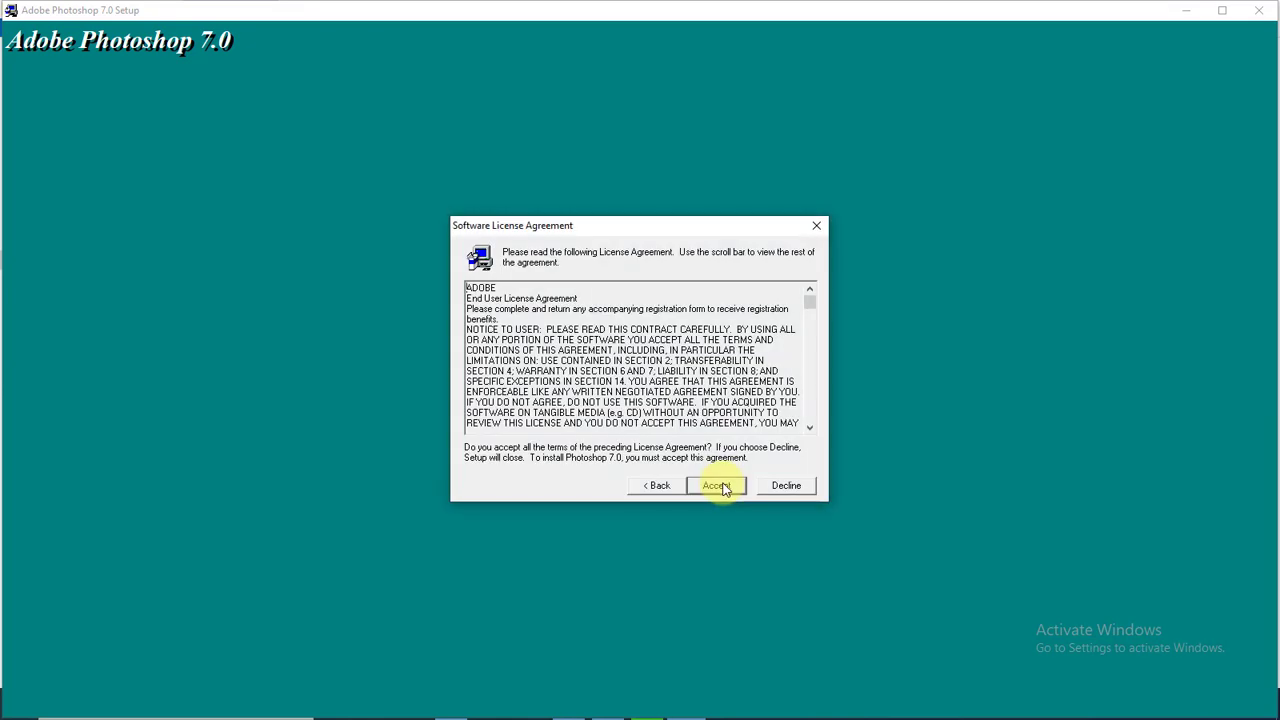
{"action": "left_click", "coordinate": [720, 485]}
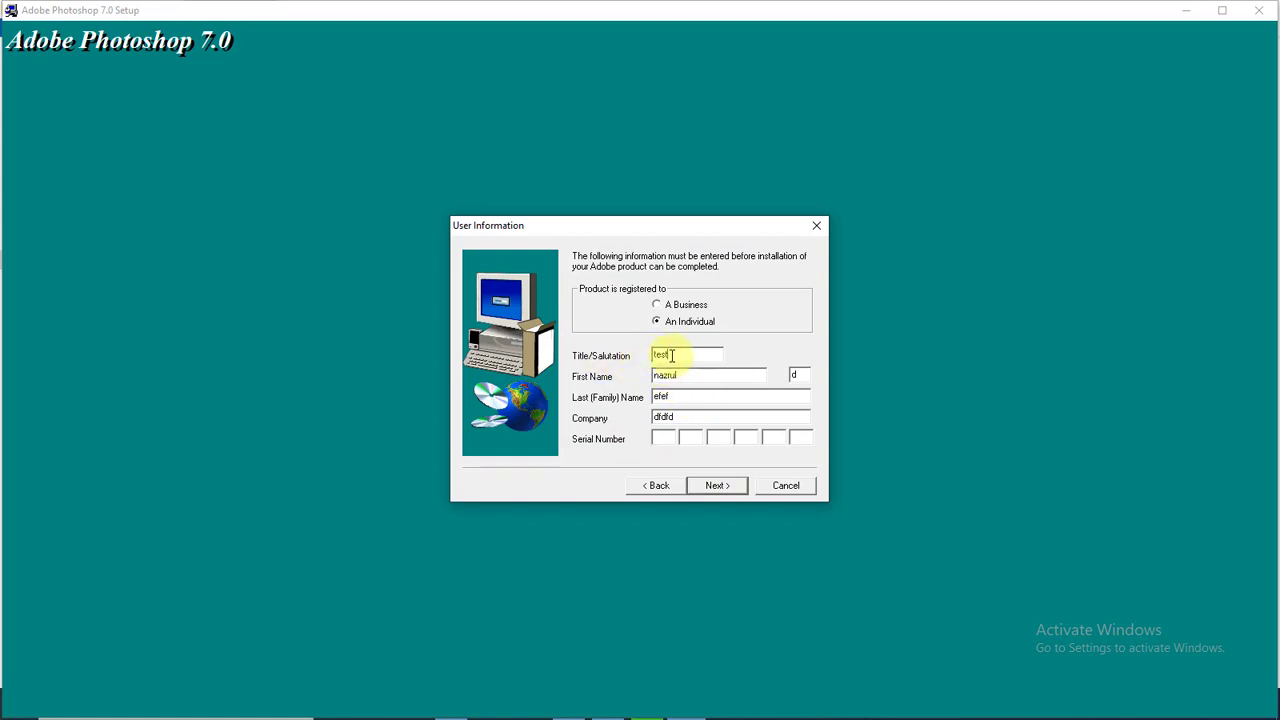
- Set the title to 'adobe', enter the user's first name, and clear the middle initial
{"action": "left_click_drag", "start_coordinate": [674, 355], "coordinate": [621, 361]}
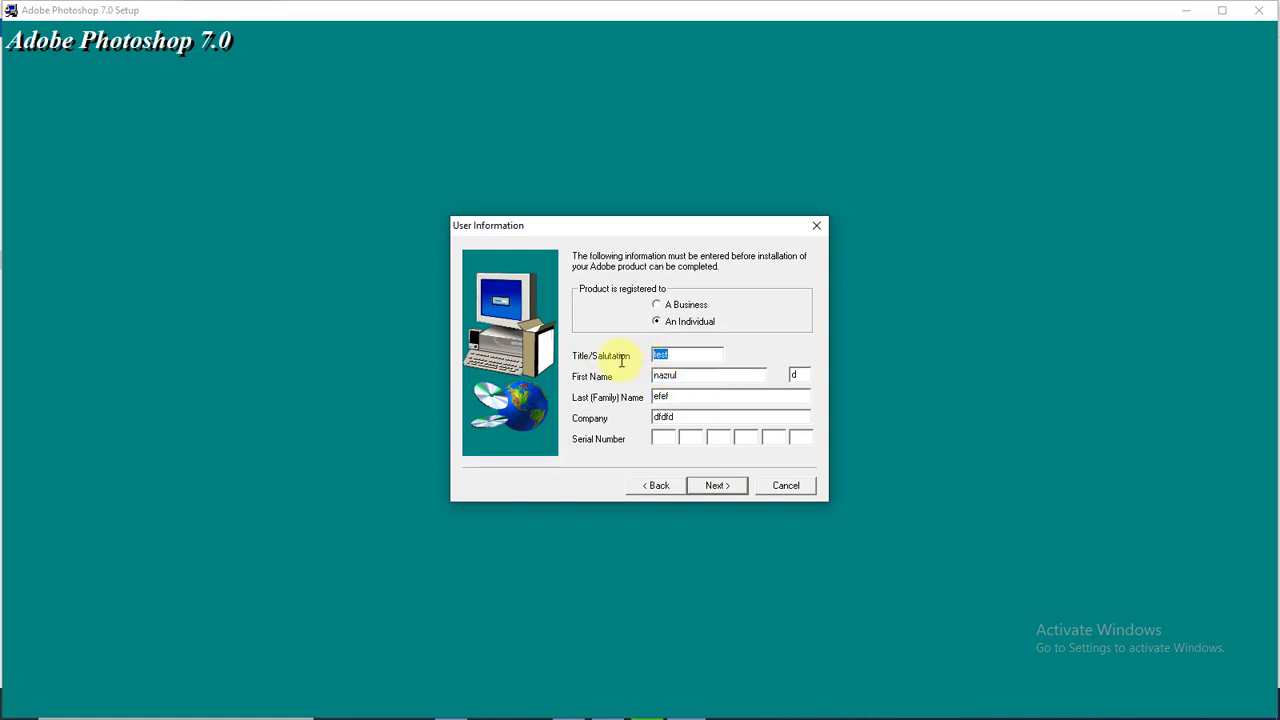
{"action": "type", "text": "adobe"}
{"action": "key", "text": "Tab"}
{"action": "key", "text": "Tab"}
{"action": "key", "text": "BackSpace"}
- Enter the user's last name and company 'BD IT school', then minimize the installer
{"action": "left_click", "coordinate": [691, 398]}
{"action": "key", "text": "BackSpace"}
{"action": "key", "text": "BackSpace"}
{"action": "key", "text": "BackSpace"}
{"action": "key", "text": "BackSpace"}
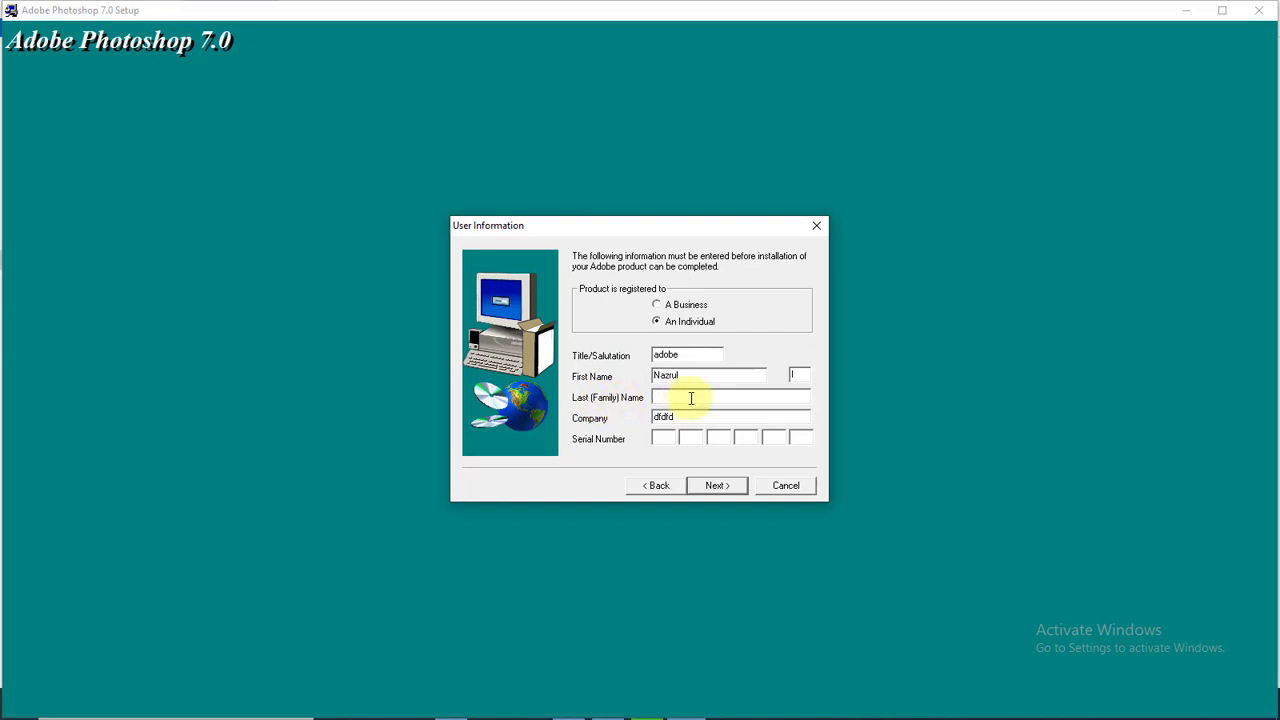
{"action": "key", "text": "Tab"}
{"action": "type", "text": "BD IT school"}
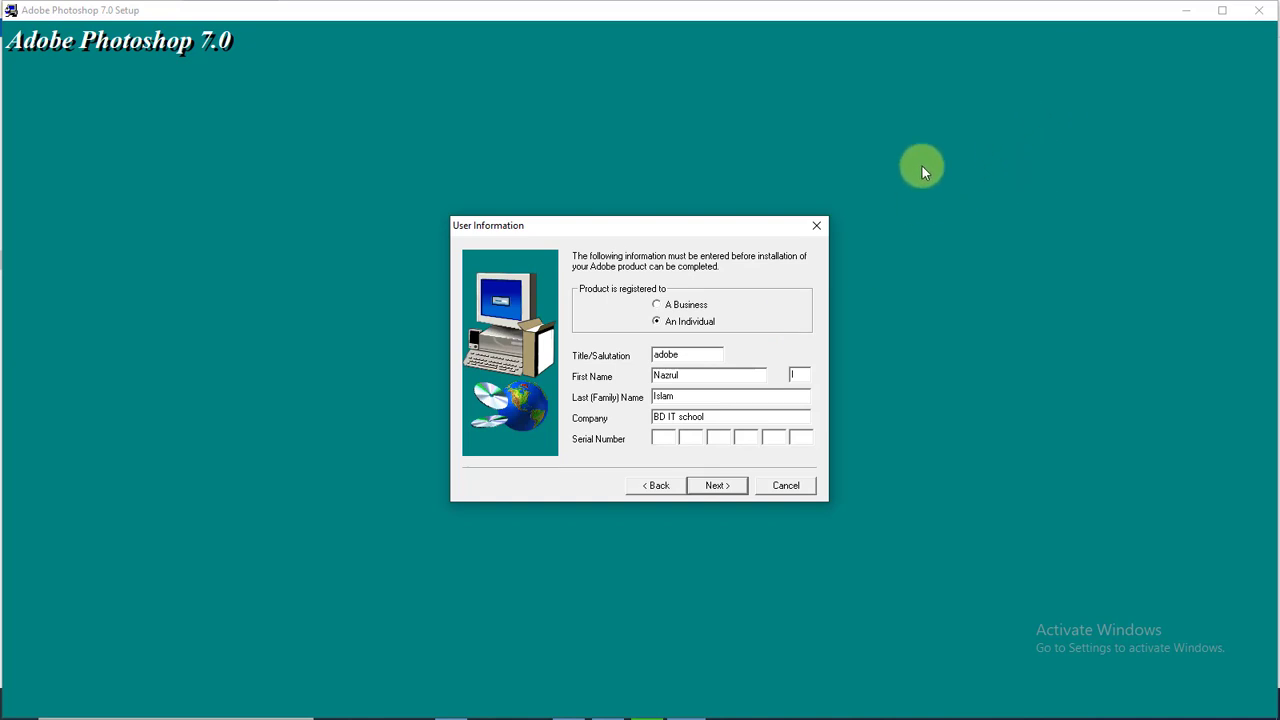
{"action": "left_click", "coordinate": [1192, 20]}
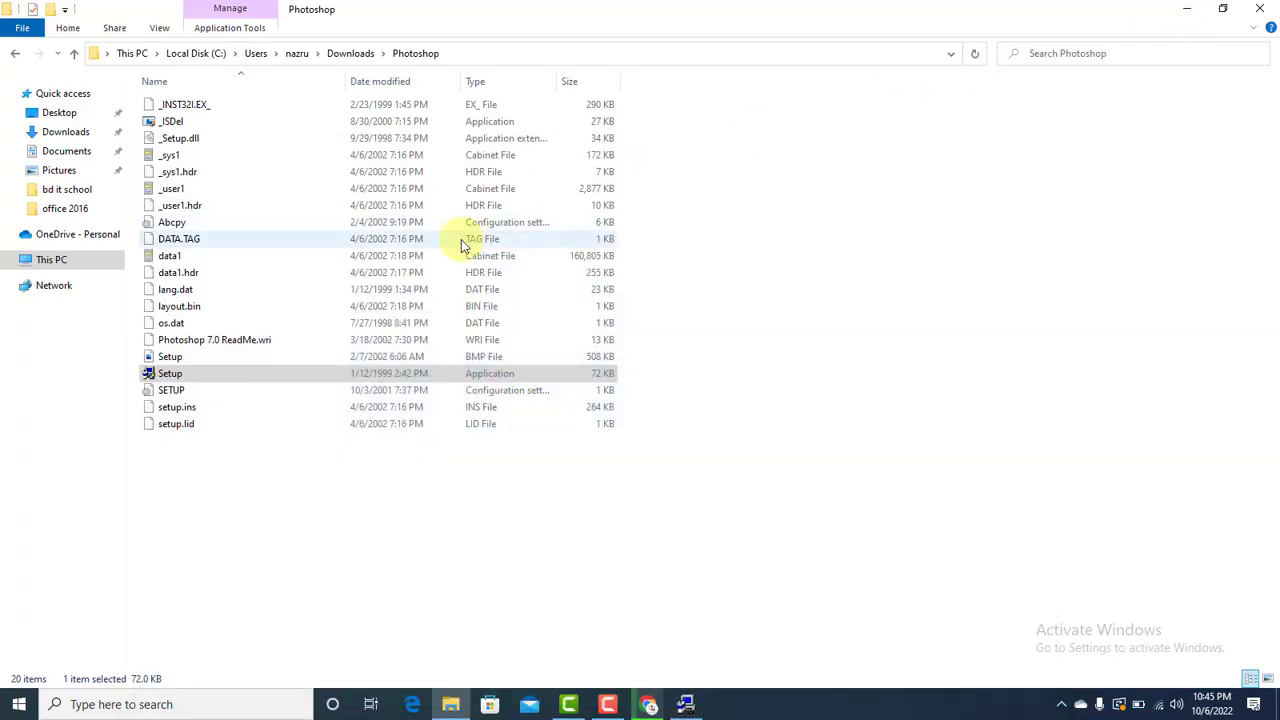
- Copy the serial number from the adobe photoshop 7.0 serial text file, then close Notepad
{"action": "left_click", "coordinate": [74, 53]}
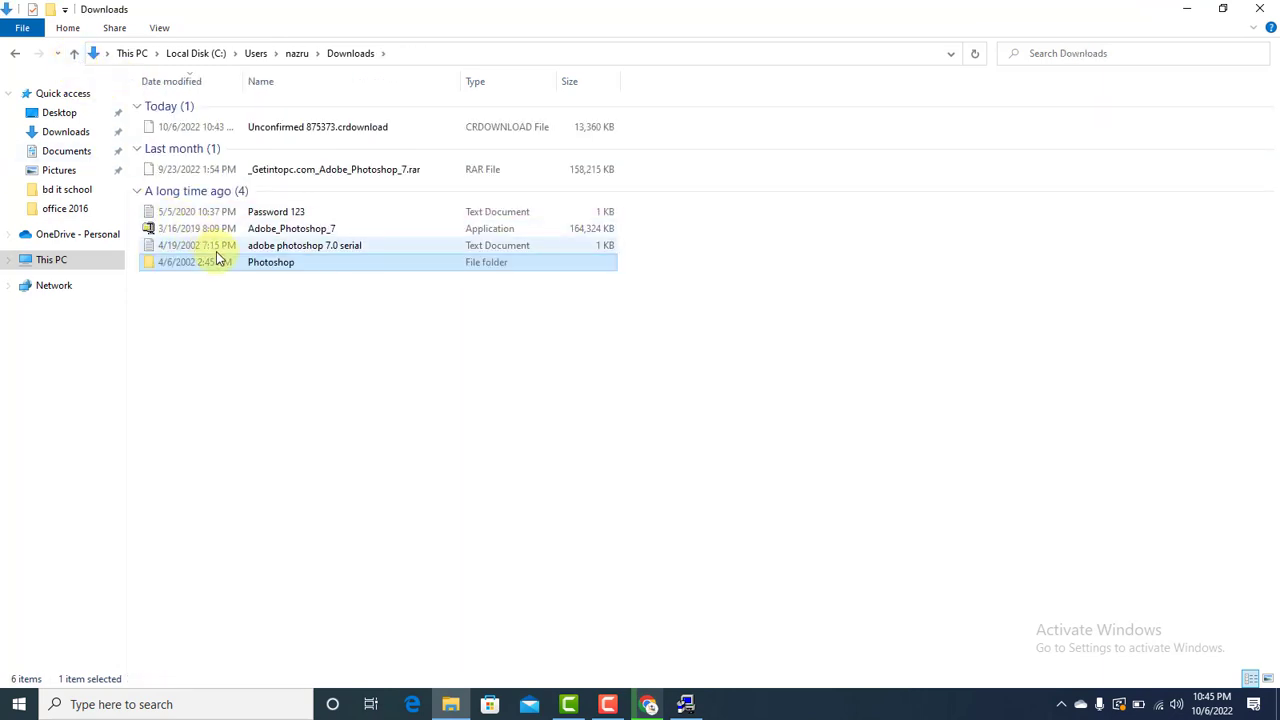
{"action": "left_click", "coordinate": [287, 248]}
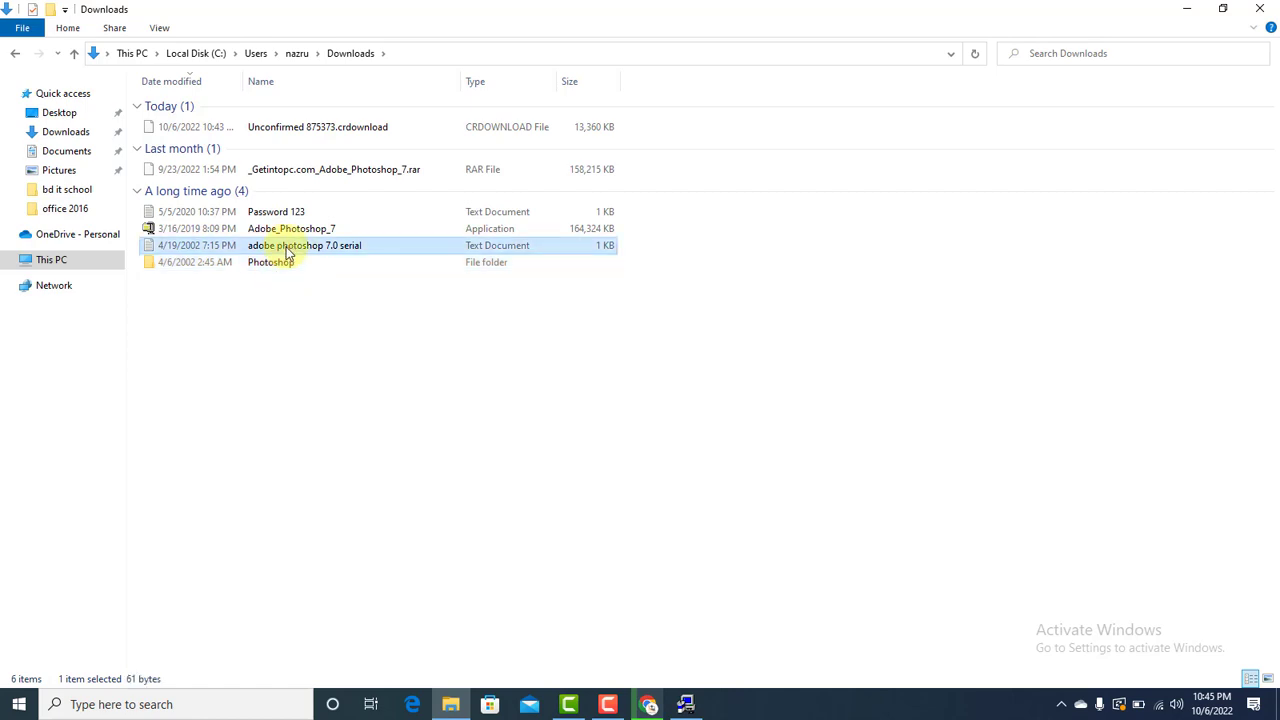
{"action": "double_click", "coordinate": [287, 250]}
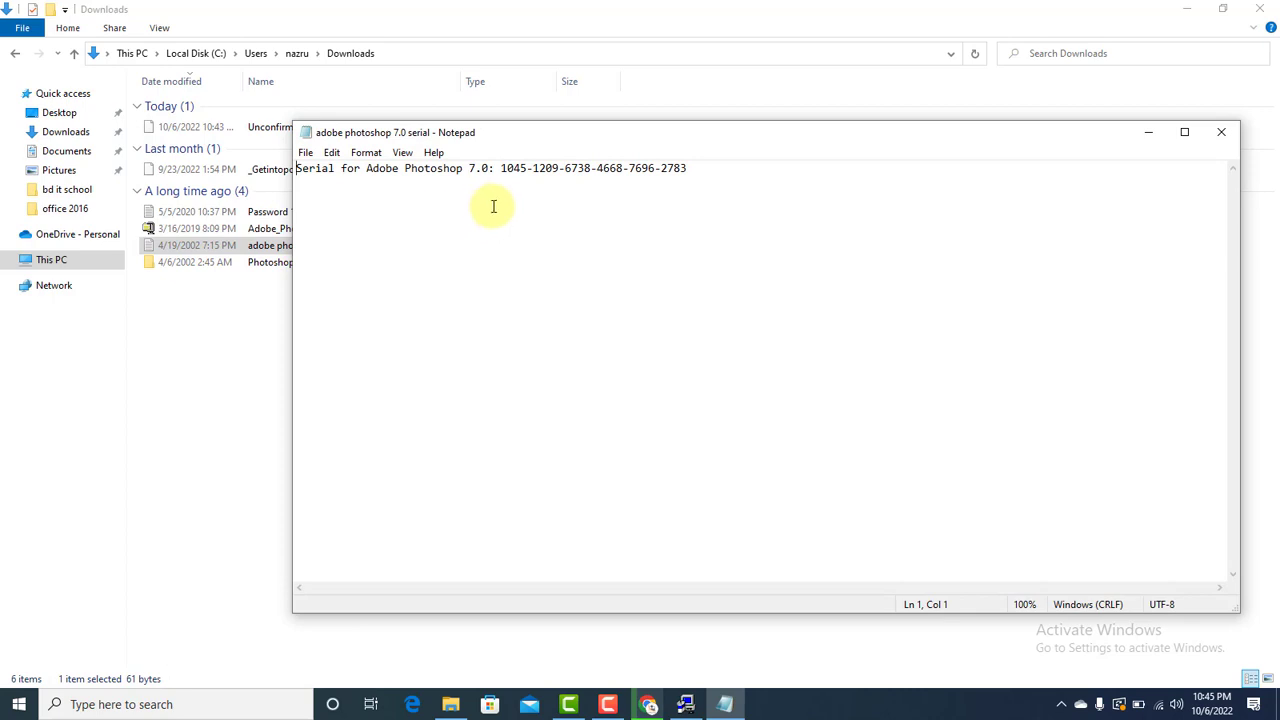
{"action": "left_click_drag", "start_coordinate": [500, 171], "coordinate": [693, 172]}
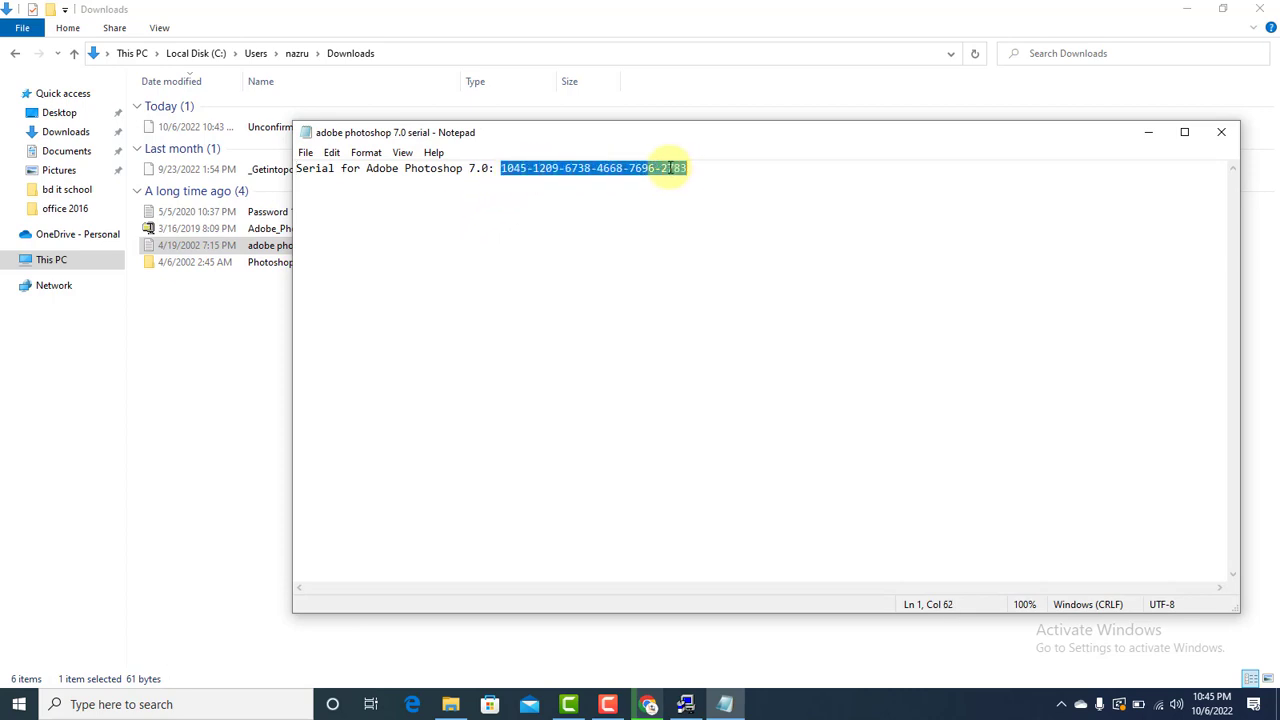
{"action": "right_click", "coordinate": [672, 168]}
{"action": "left_click", "coordinate": [702, 214]}
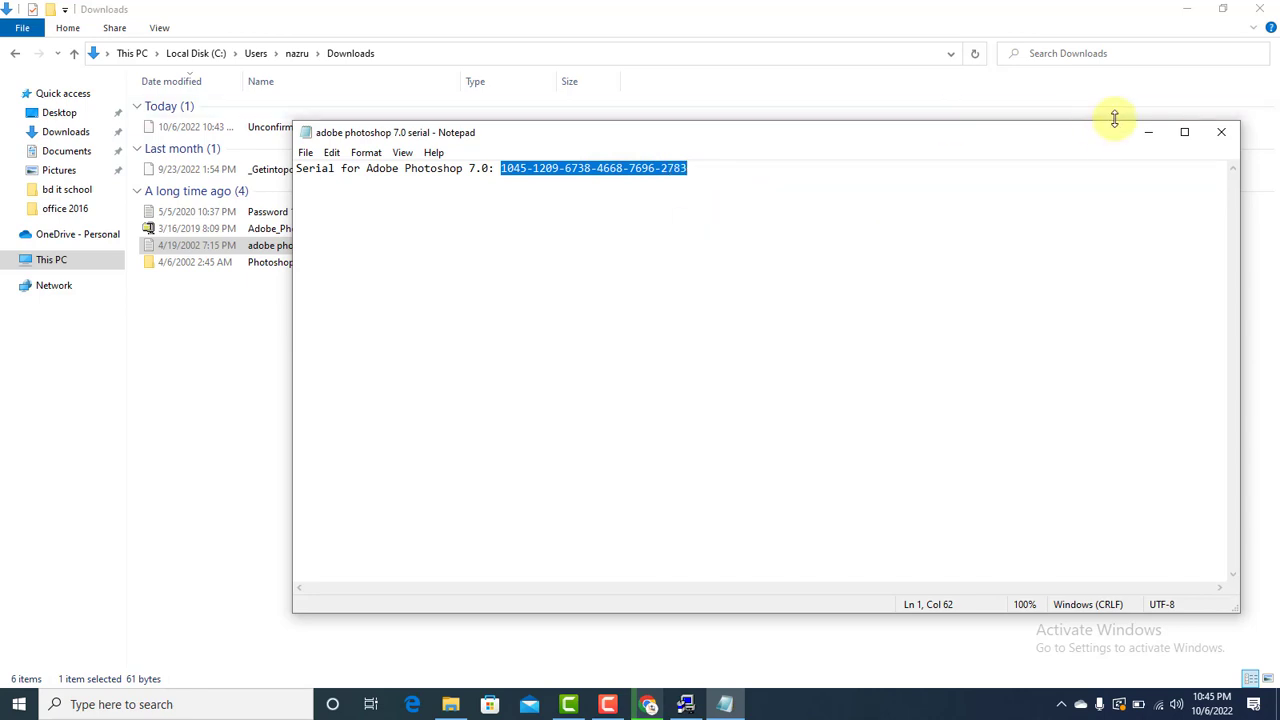
{"action": "left_click", "coordinate": [1225, 134]}
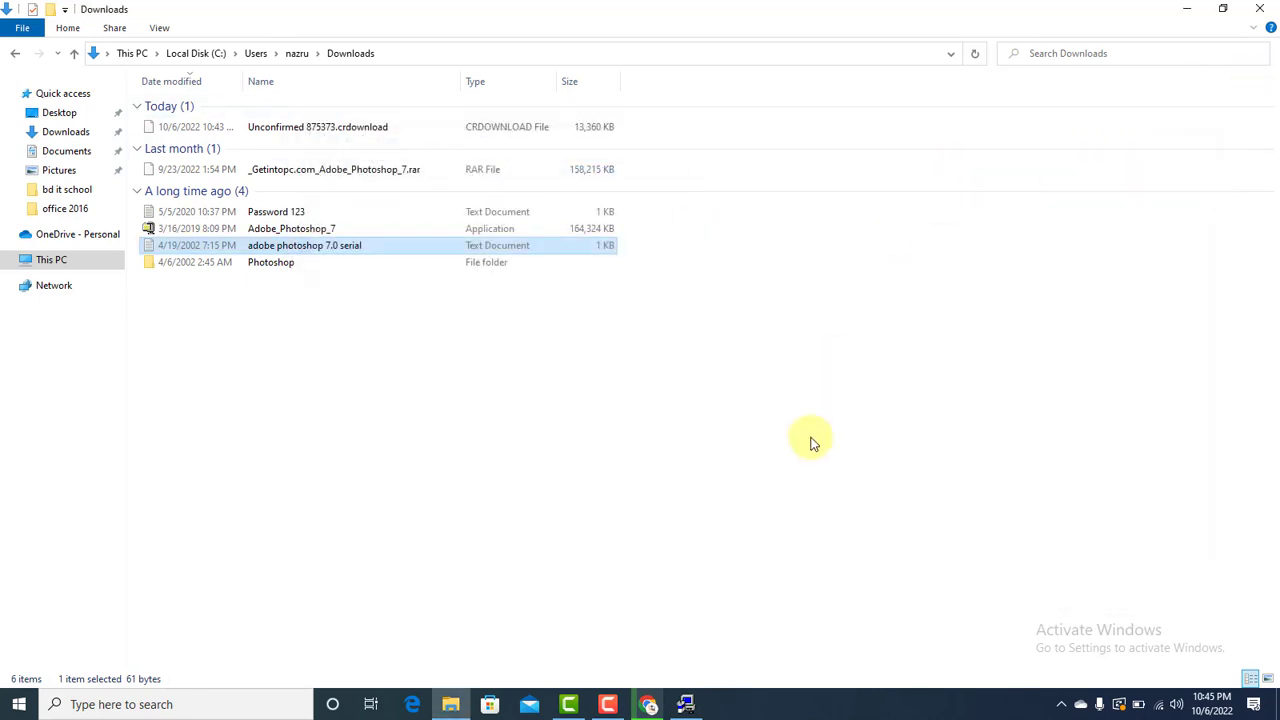
- Paste the serial number, confirm registration, and keep Typical install with default file associations
{"action": "left_click", "coordinate": [686, 706]}
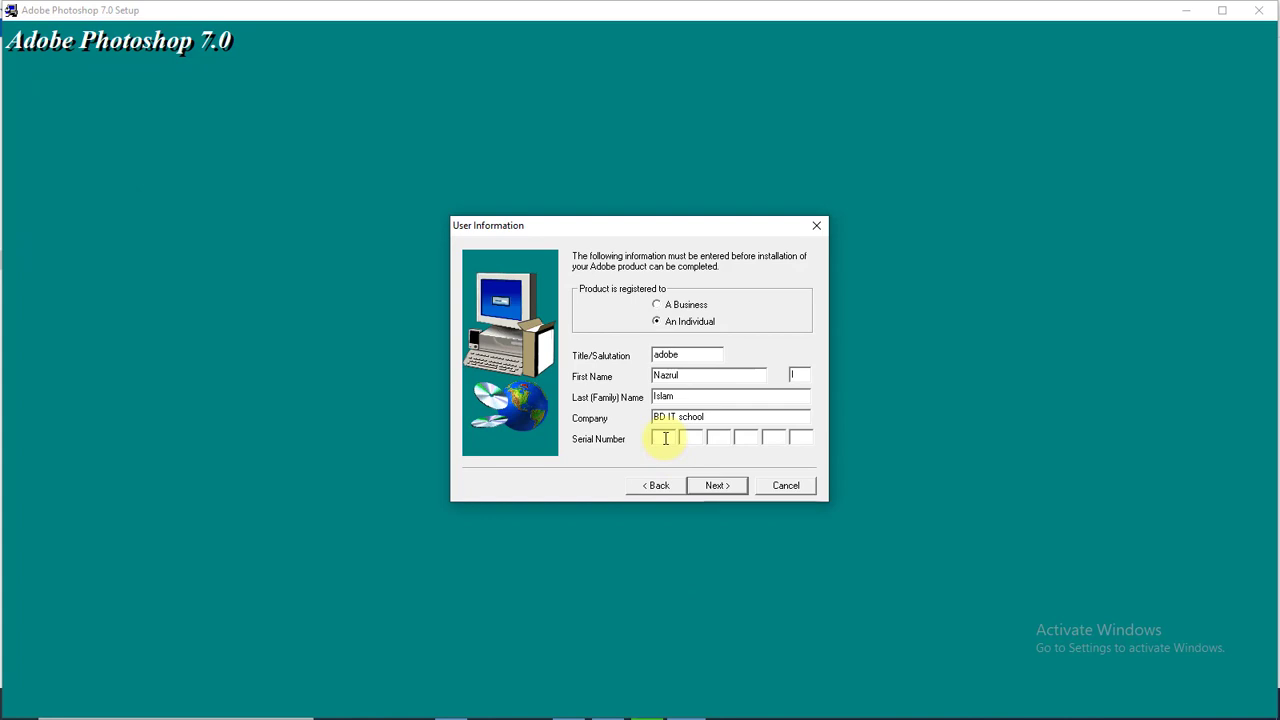
{"action": "key", "text": "ctrl+v"}
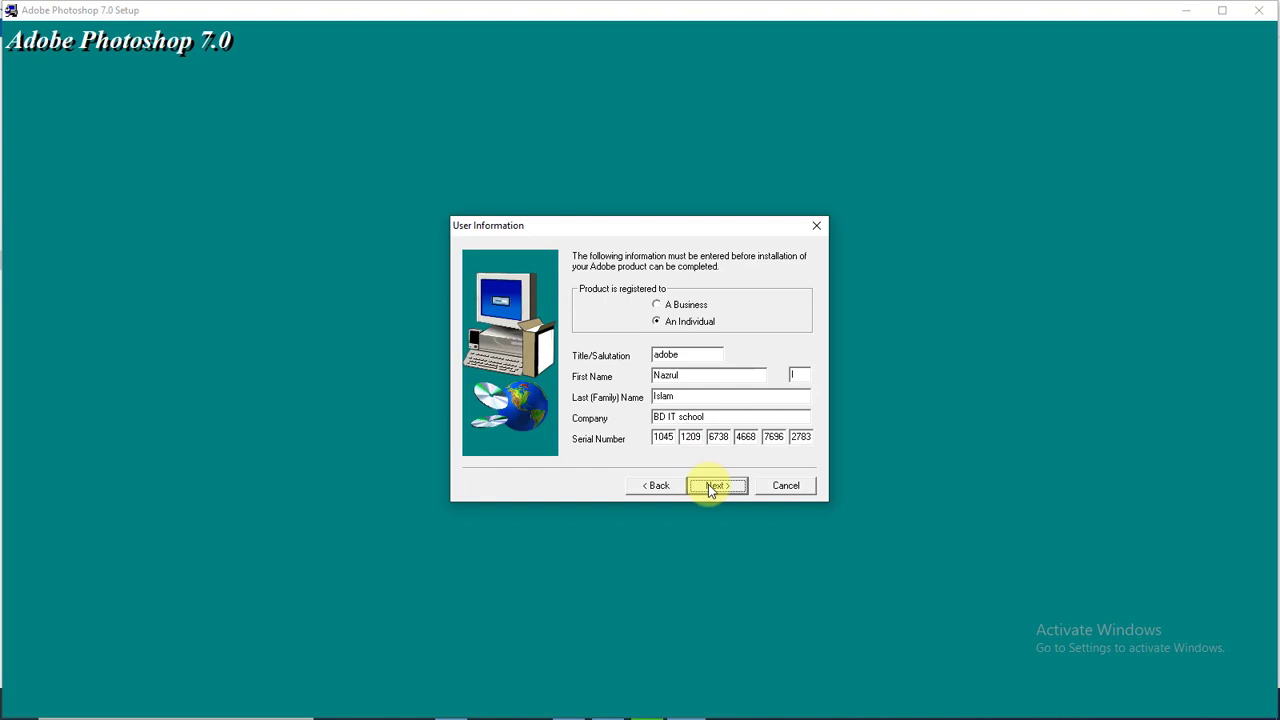
{"action": "left_click", "coordinate": [714, 486]}
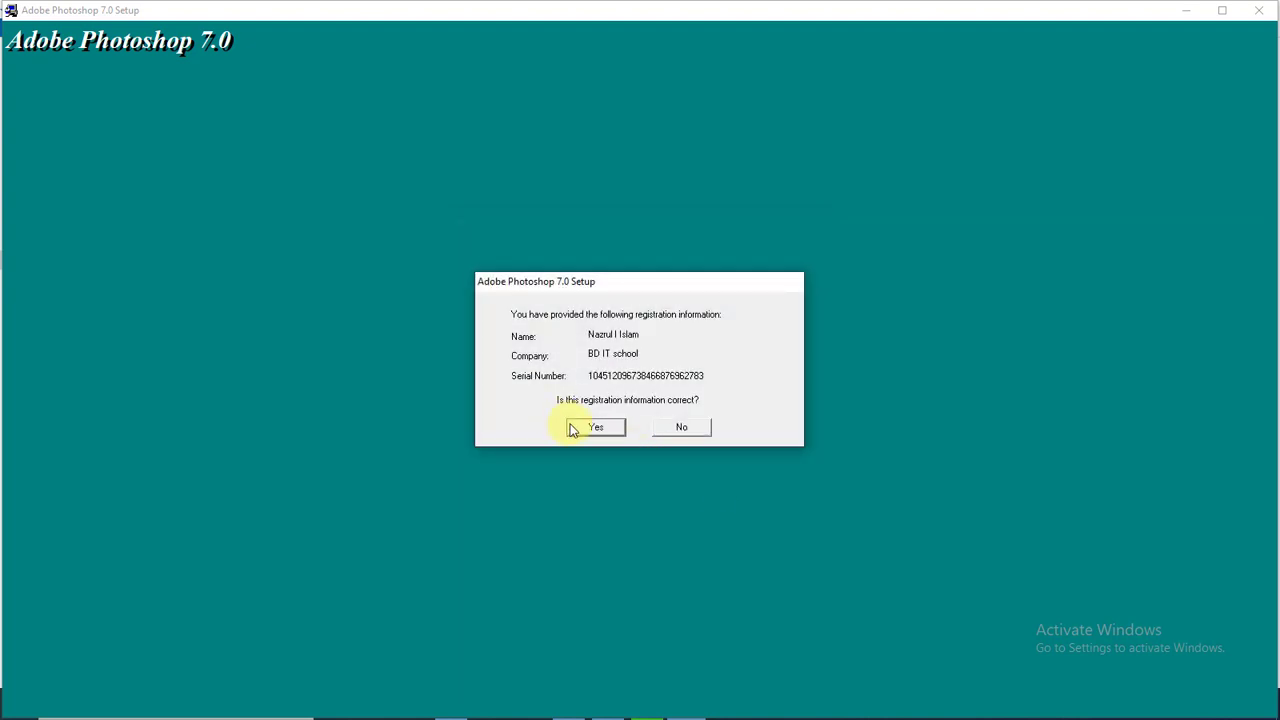
{"action": "left_click", "coordinate": [596, 427]}
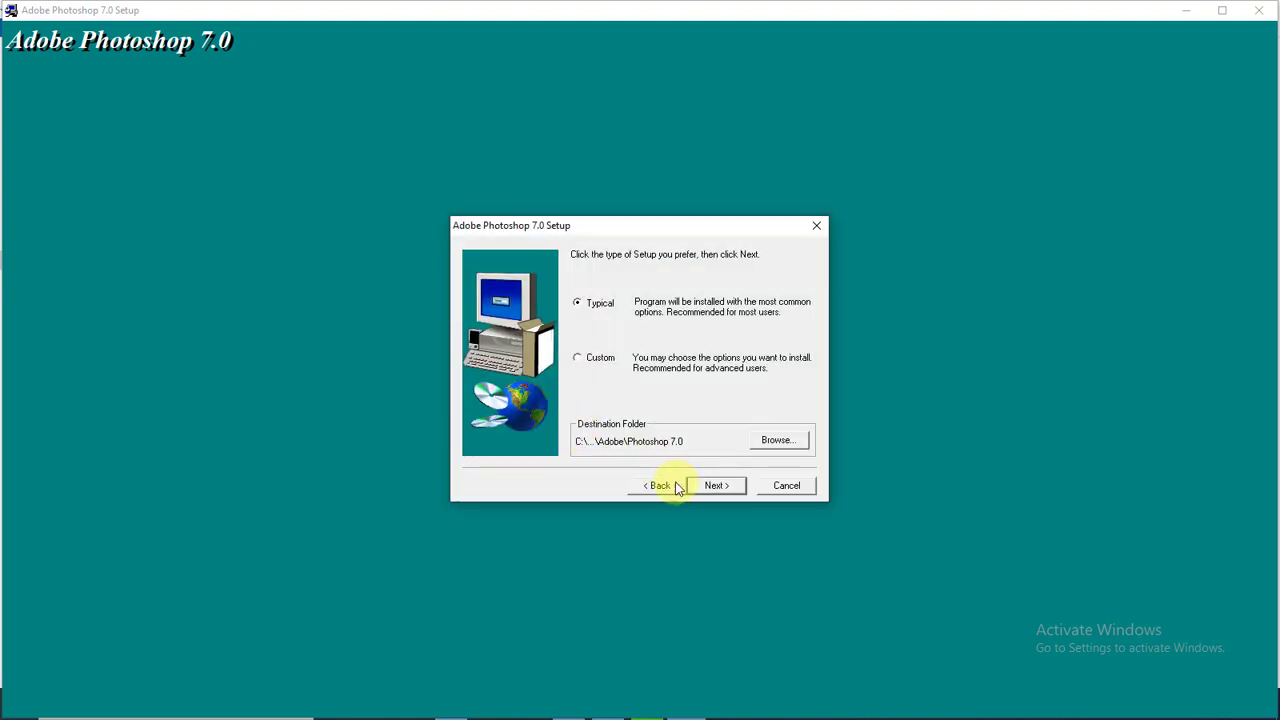
{"action": "left_click", "coordinate": [716, 488]}
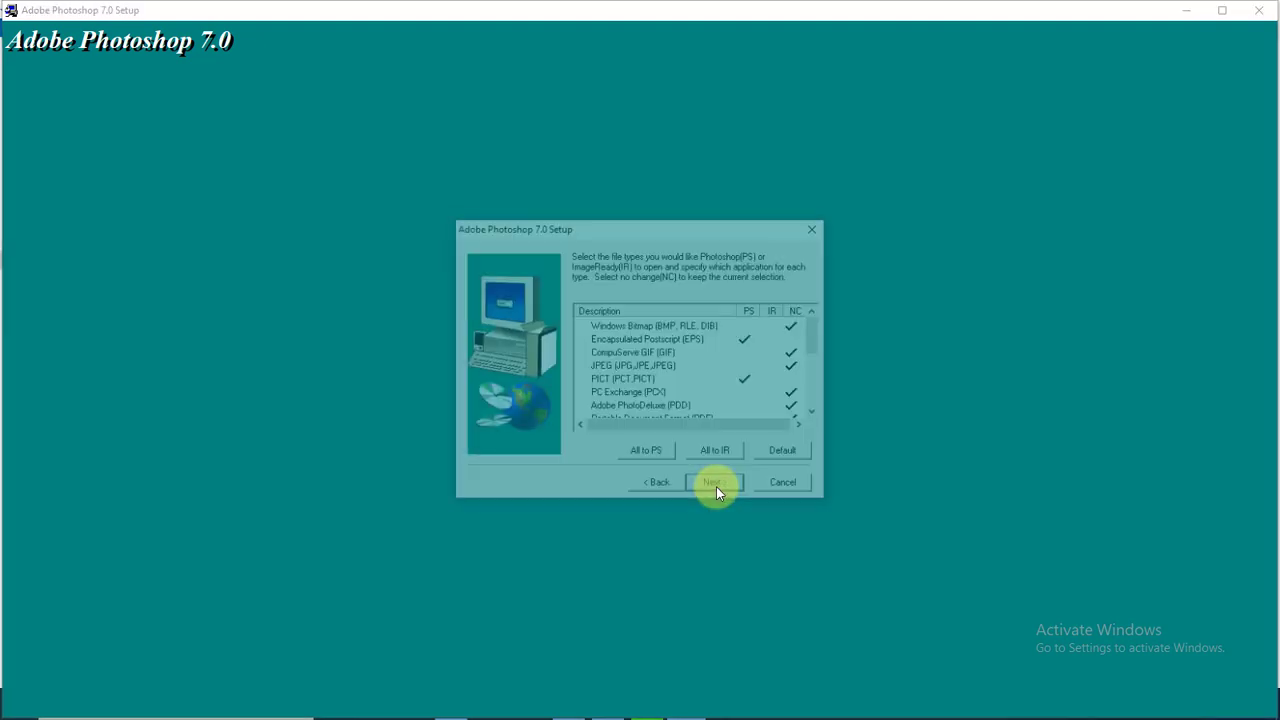
{"action": "left_click", "coordinate": [718, 488]}
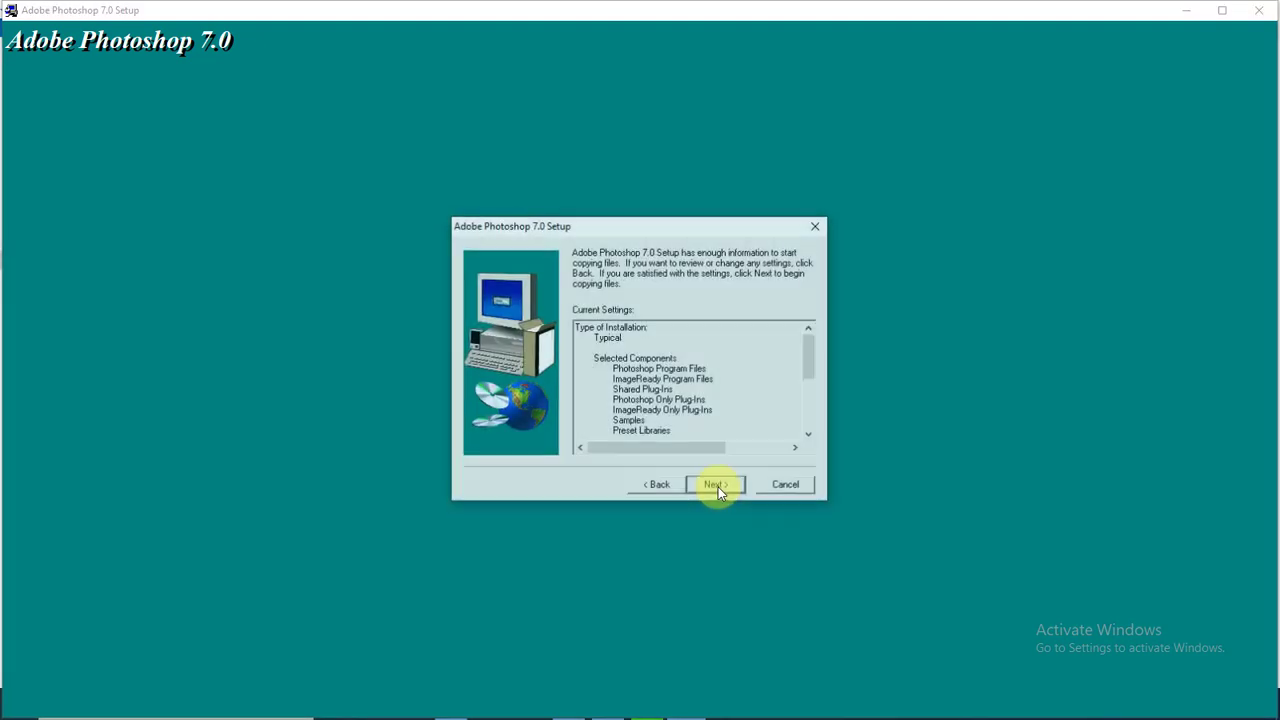
- Start copying the Photoshop 7.0 files and let setup run to the Setup Complete page
{"action": "left_click", "coordinate": [718, 488]}
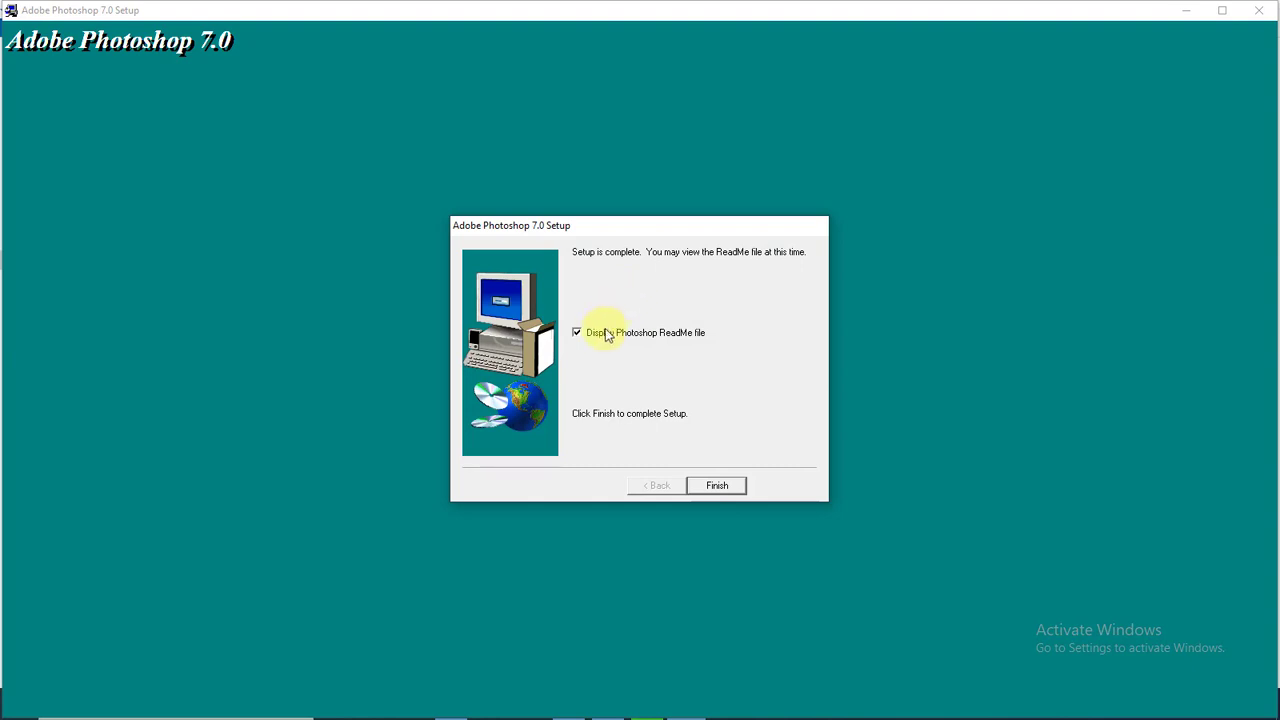
- Finish the installer, dismiss the thank-you message, and launch Adobe Photoshop 7.0 via Start search 'ad'
{"action": "left_click", "coordinate": [719, 486]}
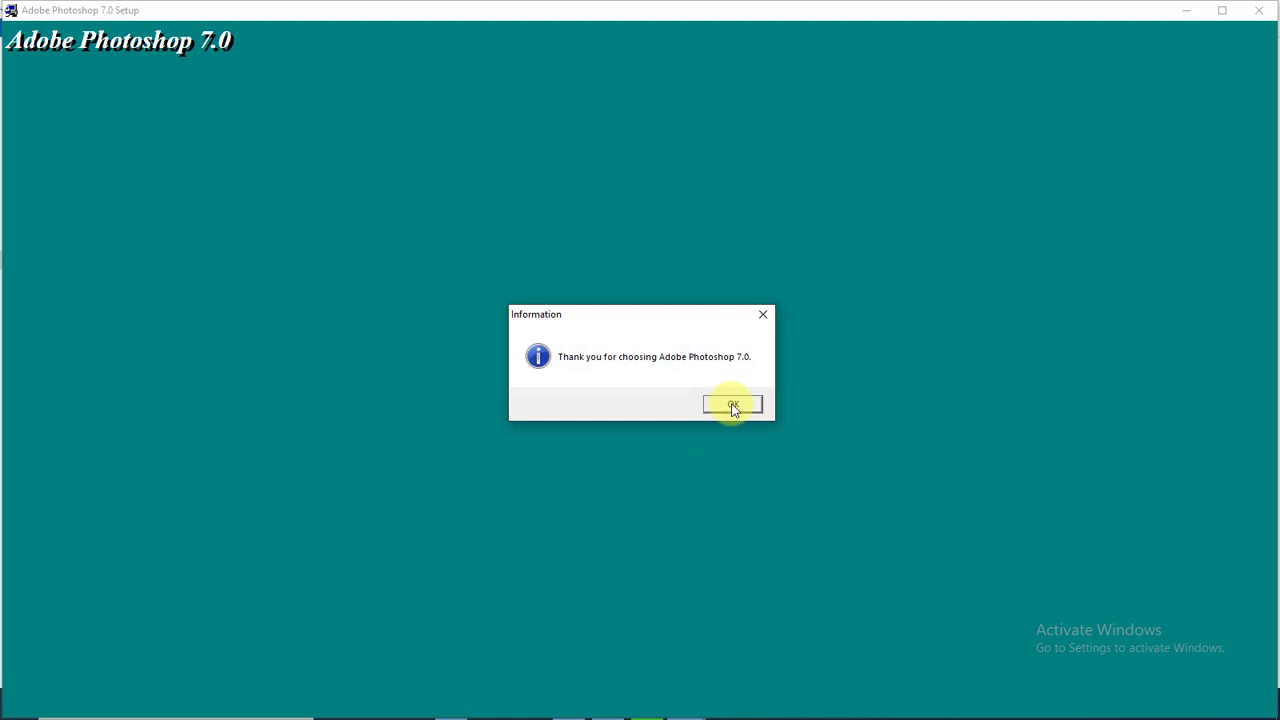
{"action": "left_click", "coordinate": [733, 405]}
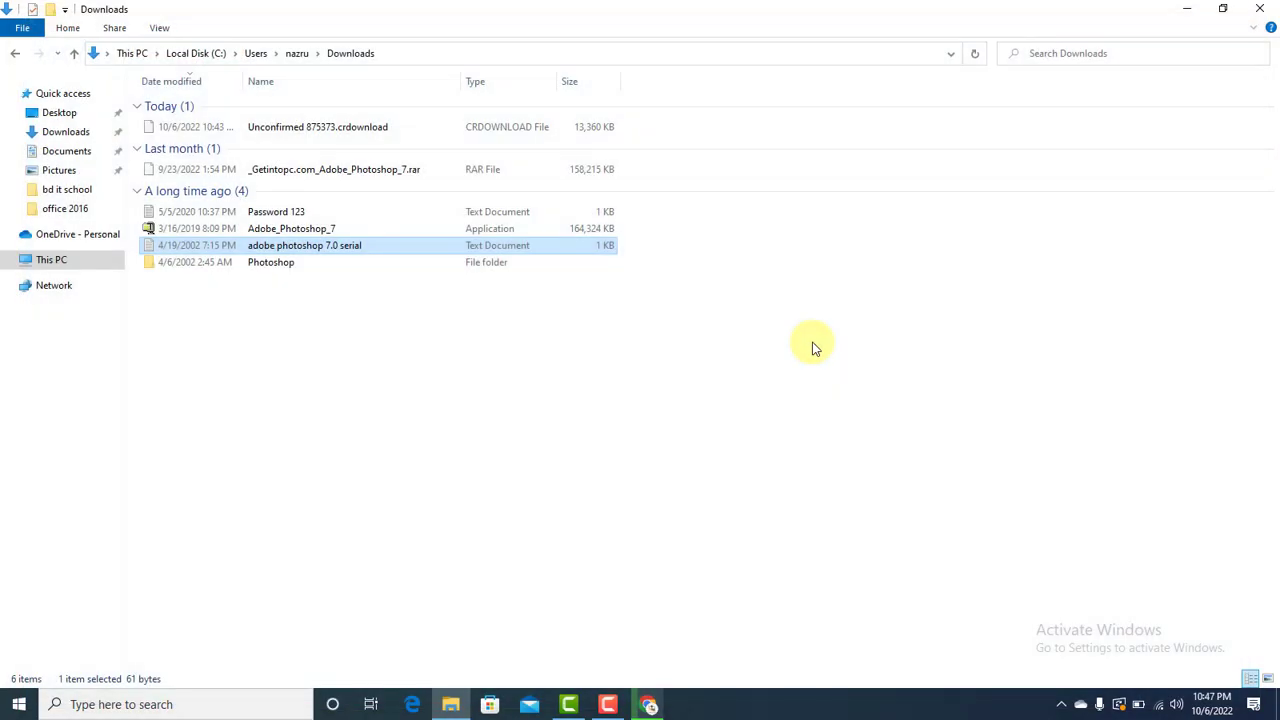
{"action": "left_click", "coordinate": [1187, 9]}
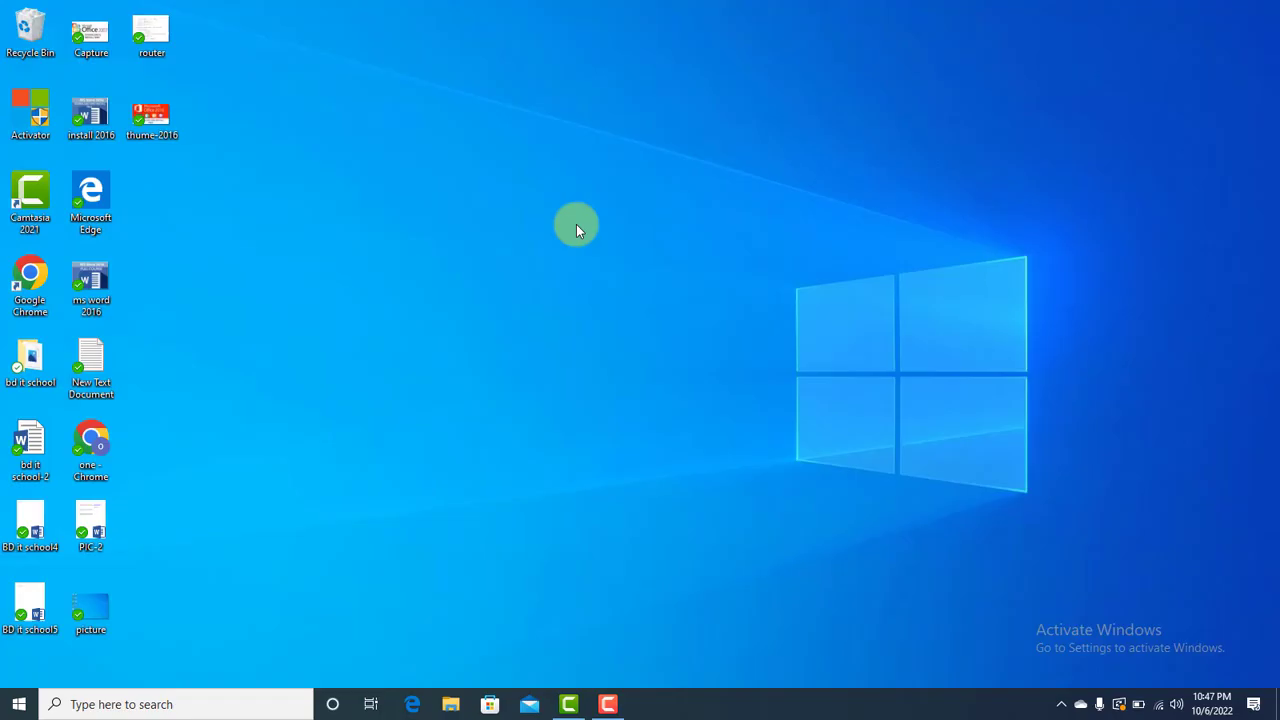
{"action": "left_click", "coordinate": [5, 706]}
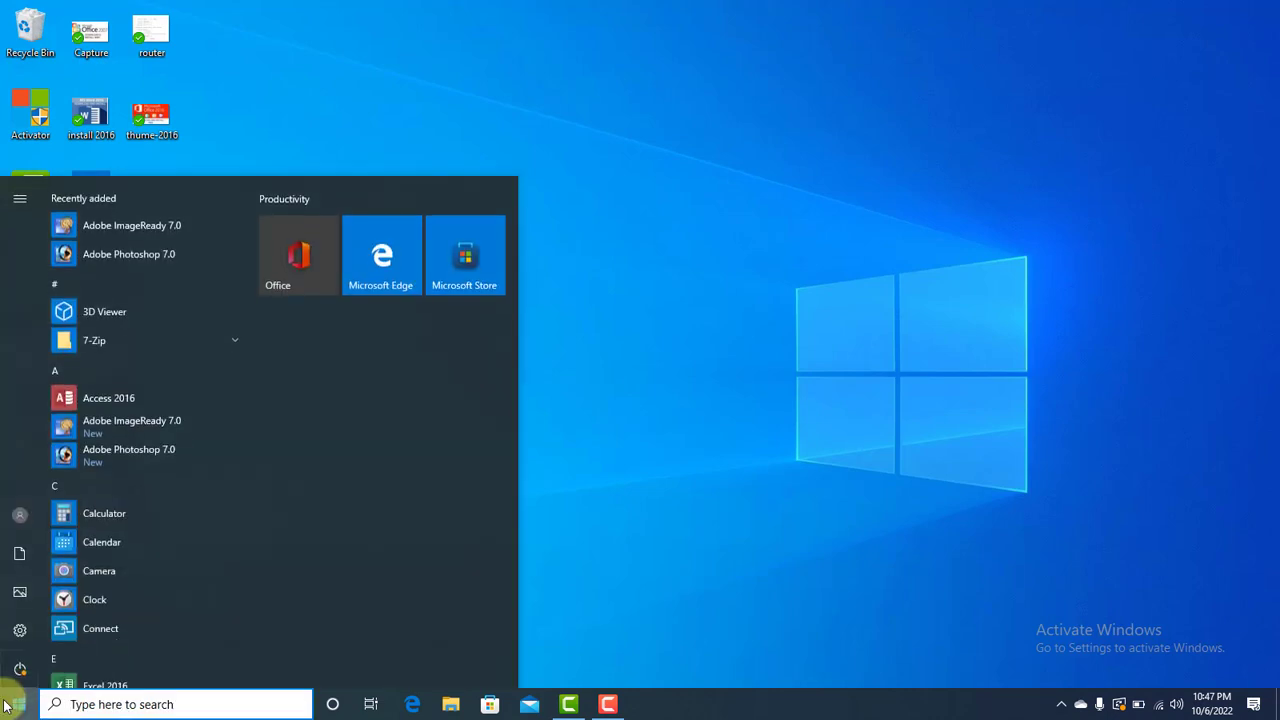
{"action": "type", "text": "ad"}
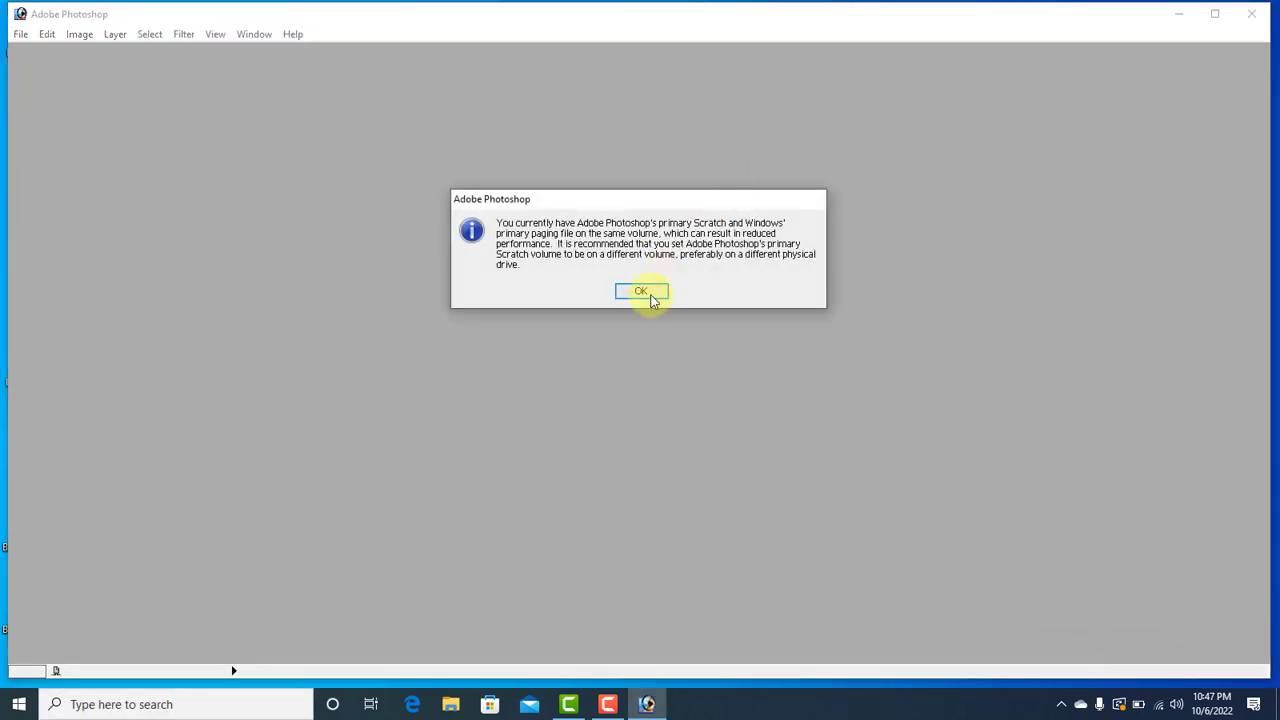
- Dismiss the scratch-disk performance warning and continue past the Adobe Registration dialog
{"action": "left_click", "coordinate": [650, 292]}
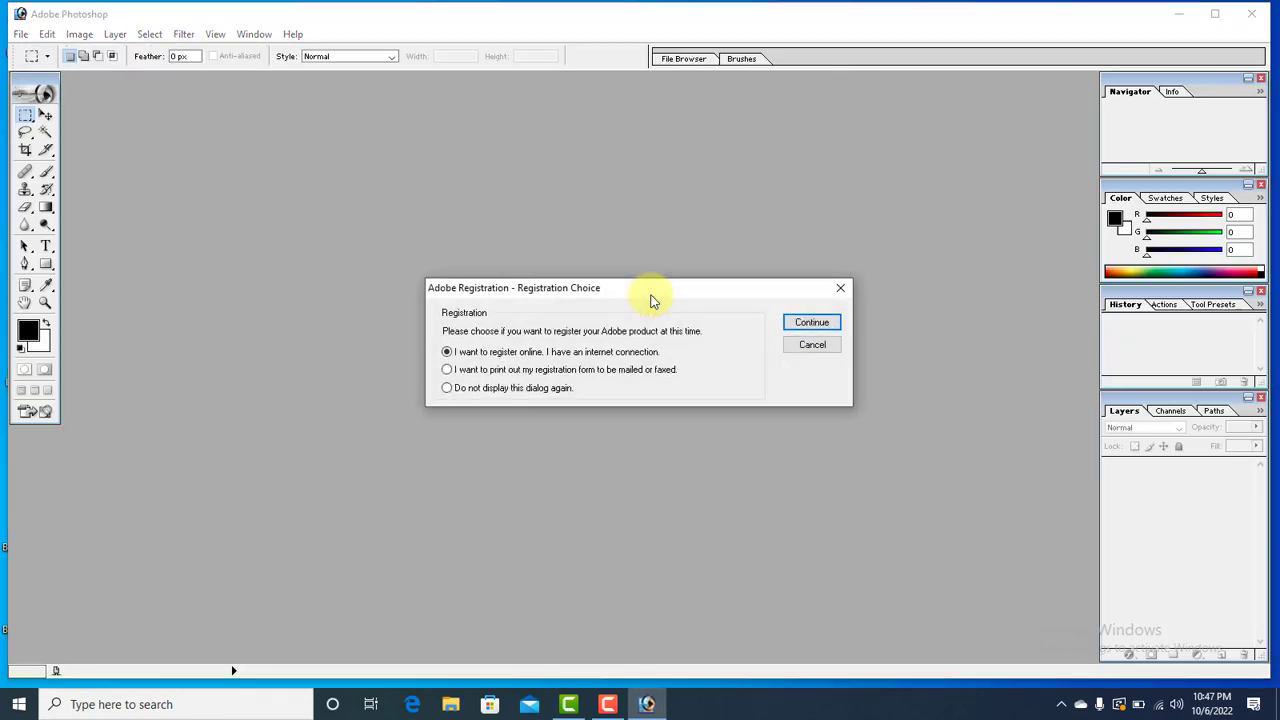
{"action": "left_click", "coordinate": [824, 320]}
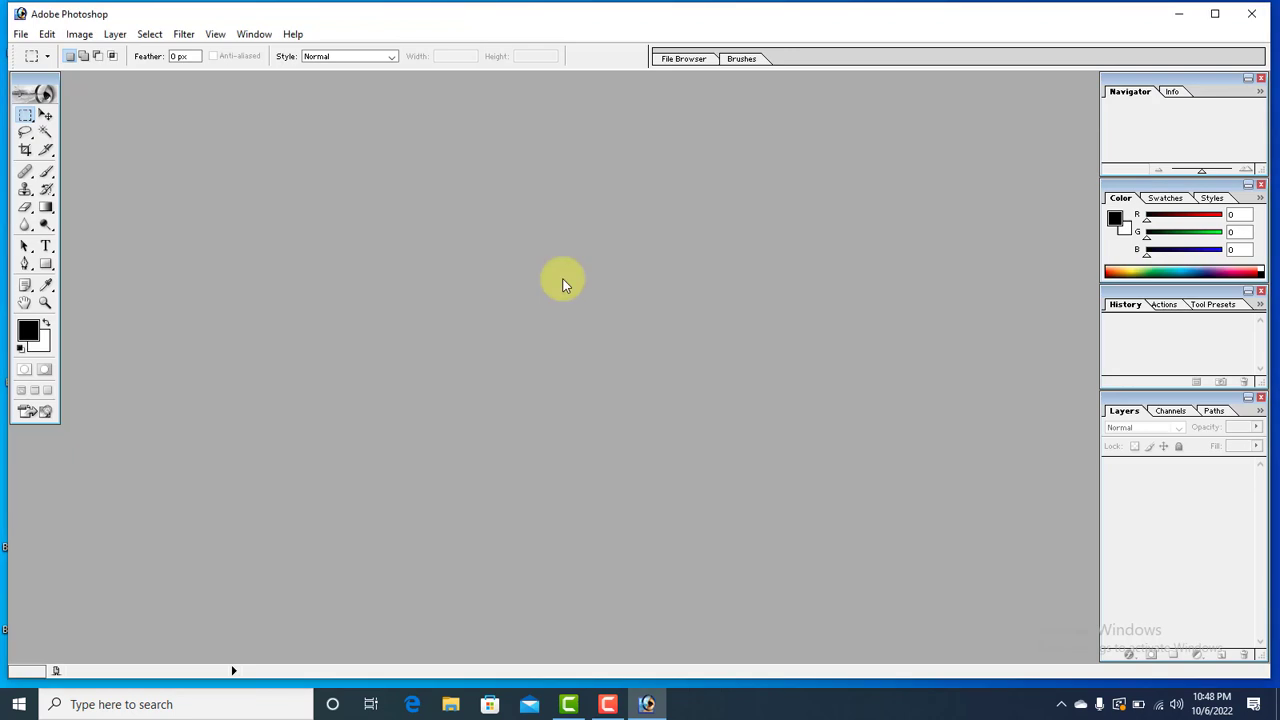